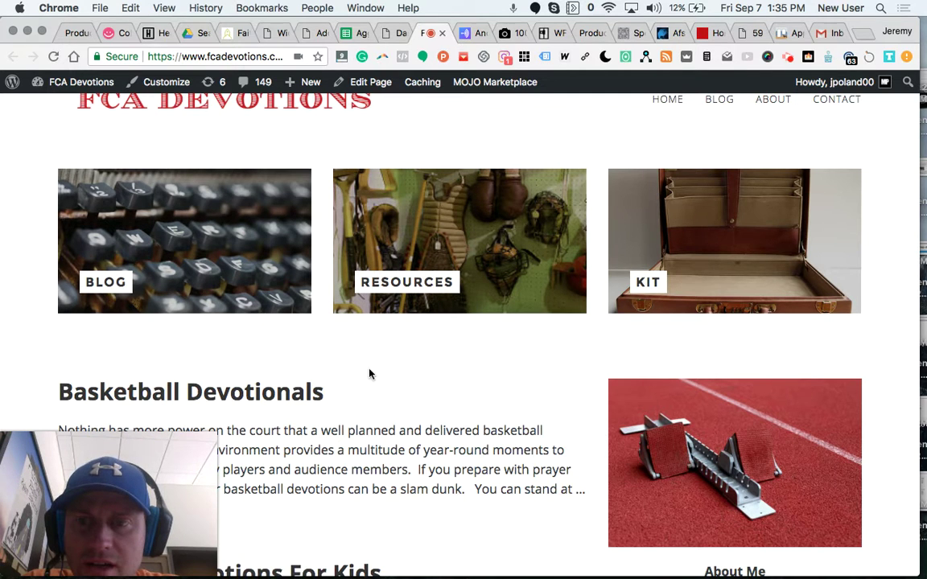
Scroll the homepage and highlight the Sports devotions and Basketball Devotionals excerpts.
scroll(408, 391, "down", 3)
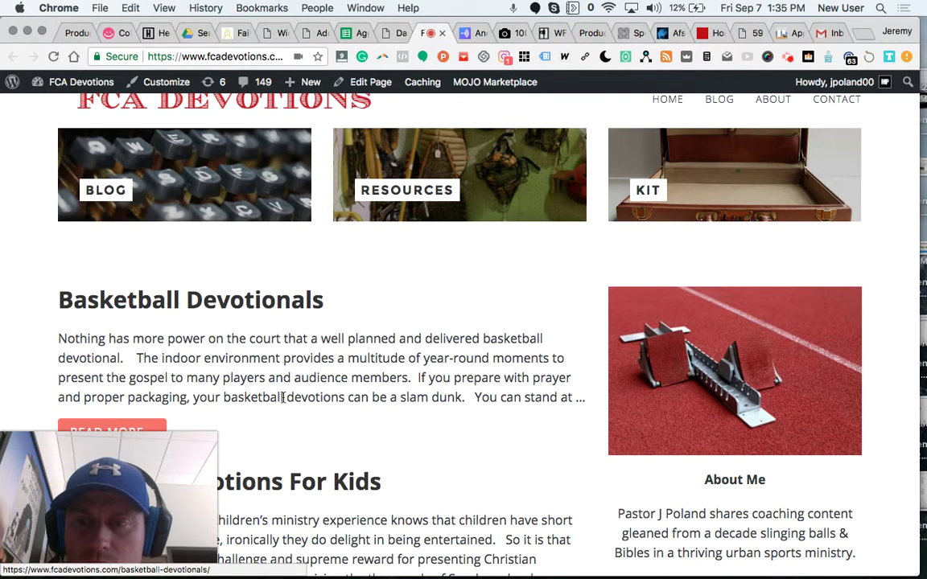
scroll(287, 383, "down", 5)
scroll(290, 386, "down", 4)
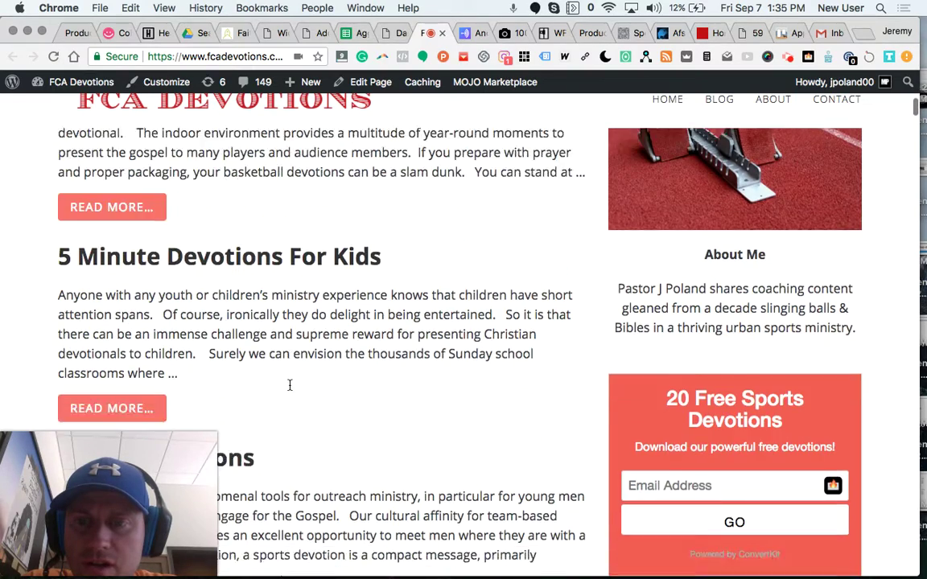
scroll(290, 385, "down", 2)
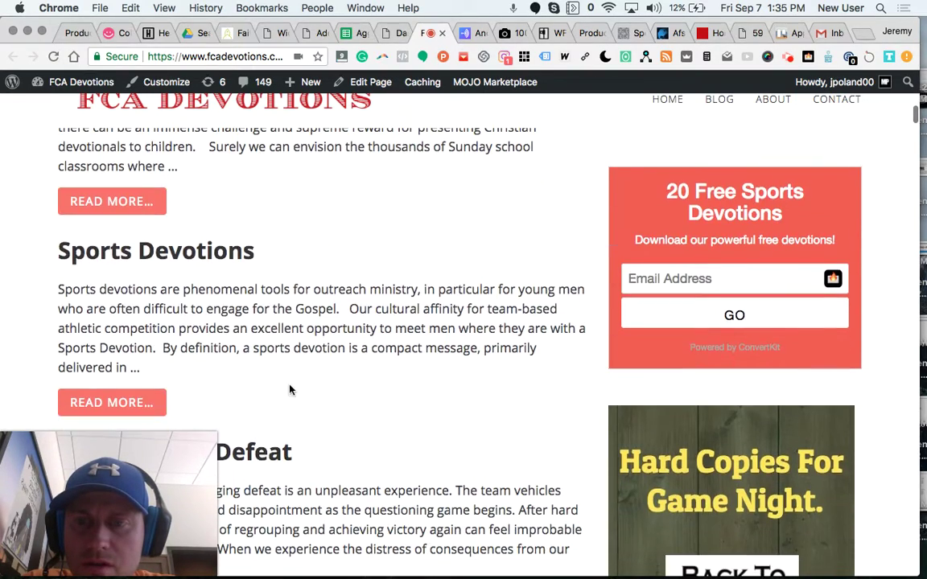
triple_click(105, 310)
left_click_drag(85, 283, 61, 241)
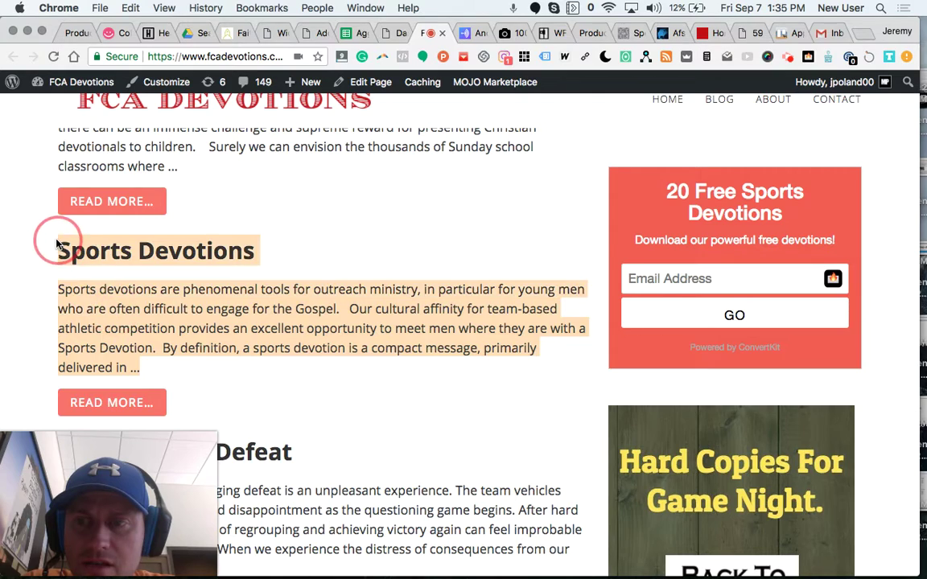
scroll(144, 330, "up", 4)
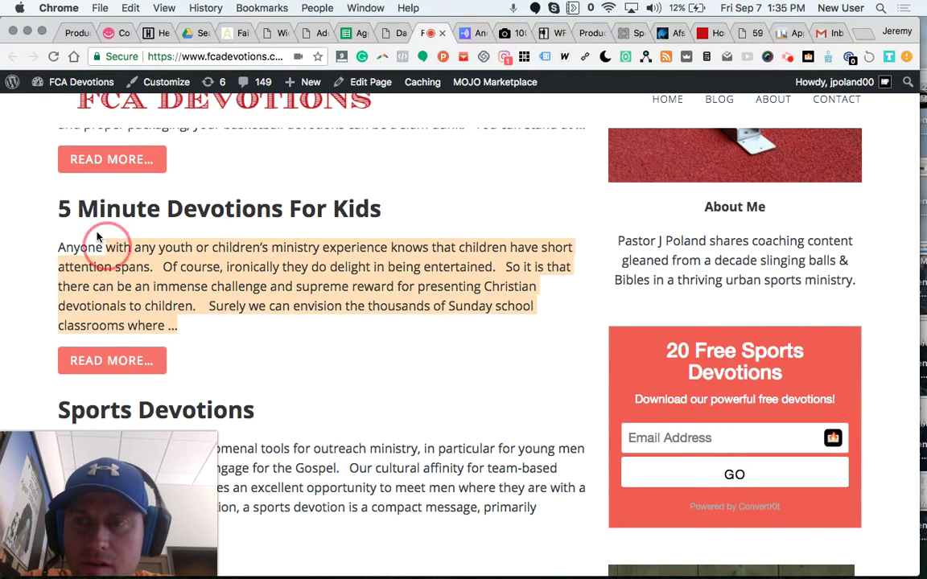
left_click_drag(177, 342, 58, 209)
scroll(58, 211, "up", 2)
scroll(58, 212, "up", 2)
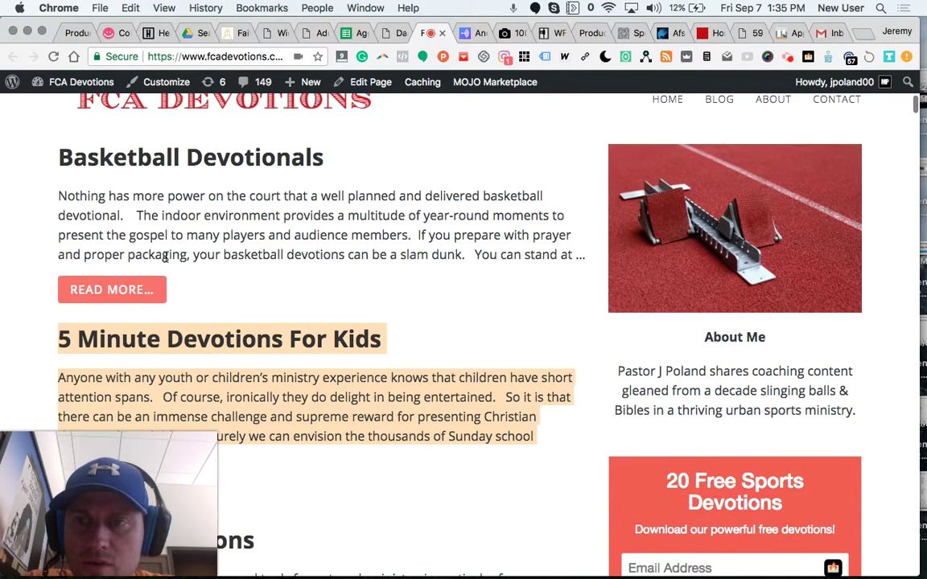
left_click_drag(585, 268, 56, 151)
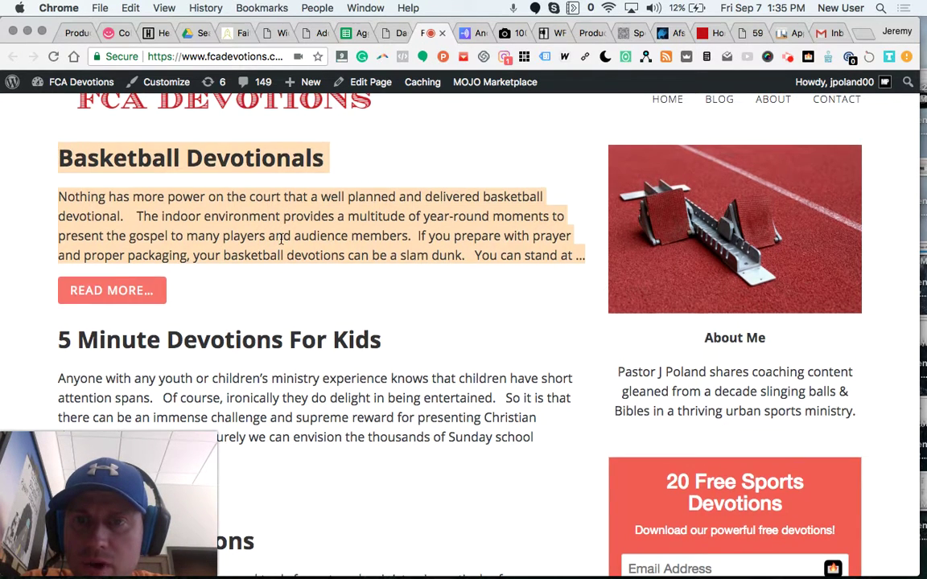
Scroll through the rest of the homepage's posts and photo tiles, then view the Unsplash baseball photos.
scroll(280, 241, "up", 1)
scroll(282, 244, "up", 1)
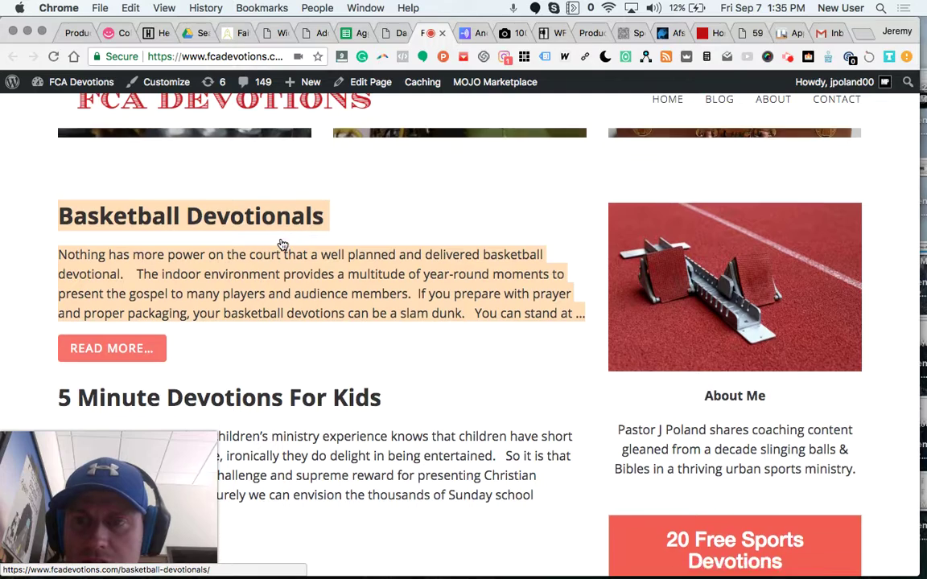
scroll(282, 244, "down", 3)
scroll(282, 244, "down", 3)
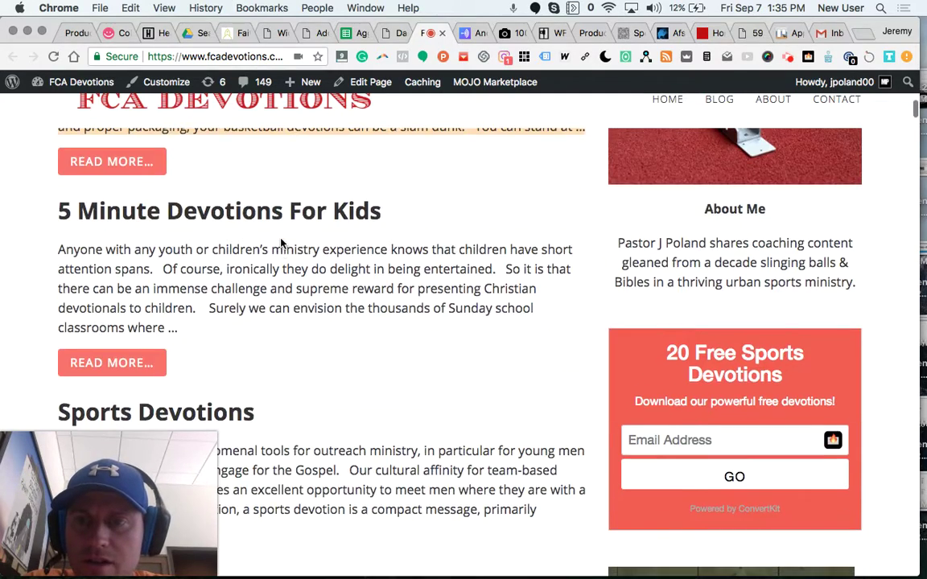
scroll(282, 244, "down", 1)
scroll(281, 244, "down", 2)
scroll(282, 243, "down", 3)
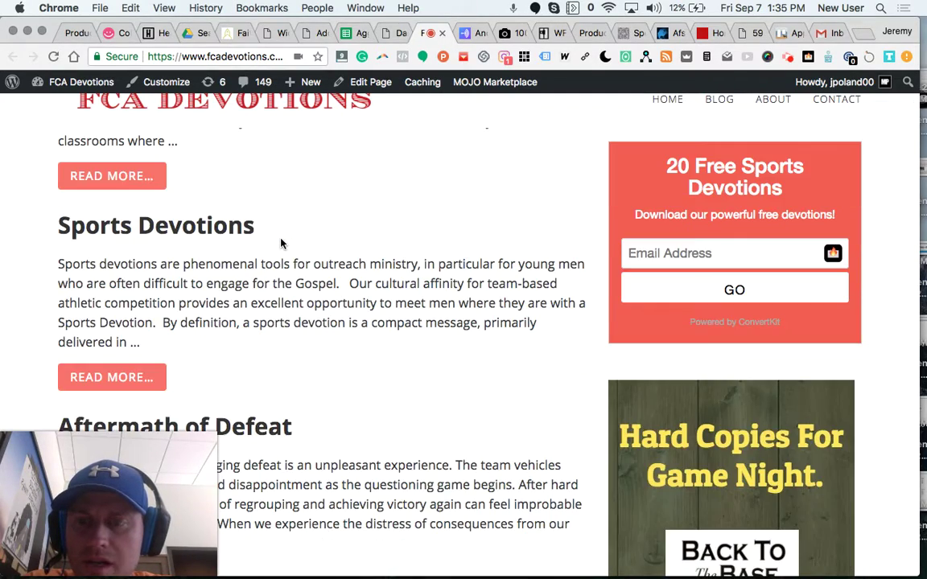
scroll(280, 244, "up", 1)
scroll(280, 243, "up", 2)
scroll(276, 269, "up", 3)
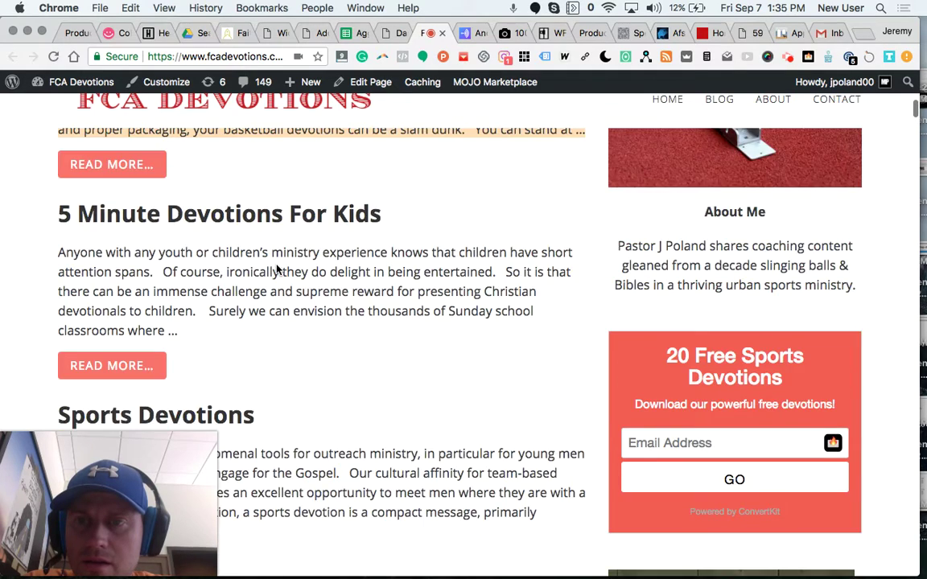
scroll(276, 270, "up", 3)
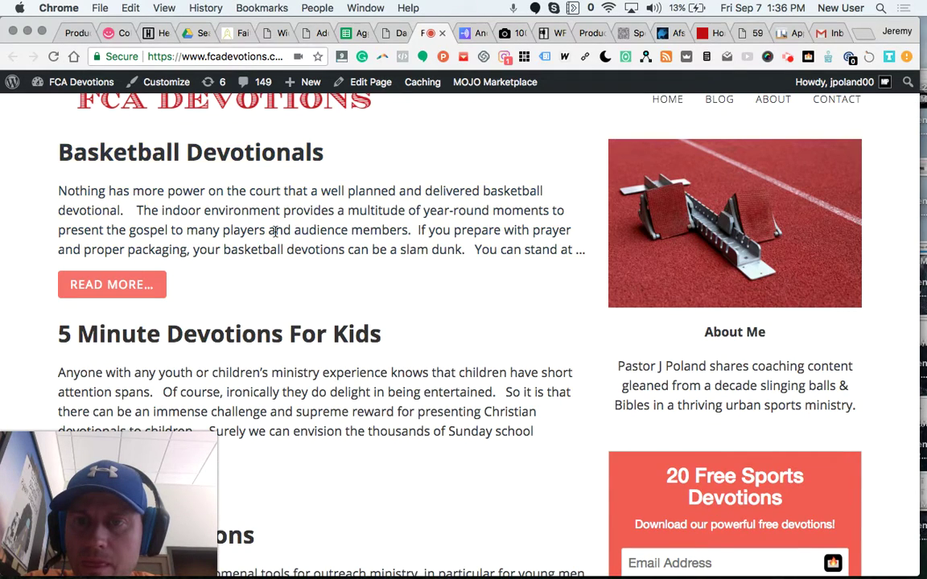
scroll(276, 265, "up", 2)
scroll(276, 237, "up", 3)
scroll(266, 239, "up", 1)
scroll(245, 241, "up", 2)
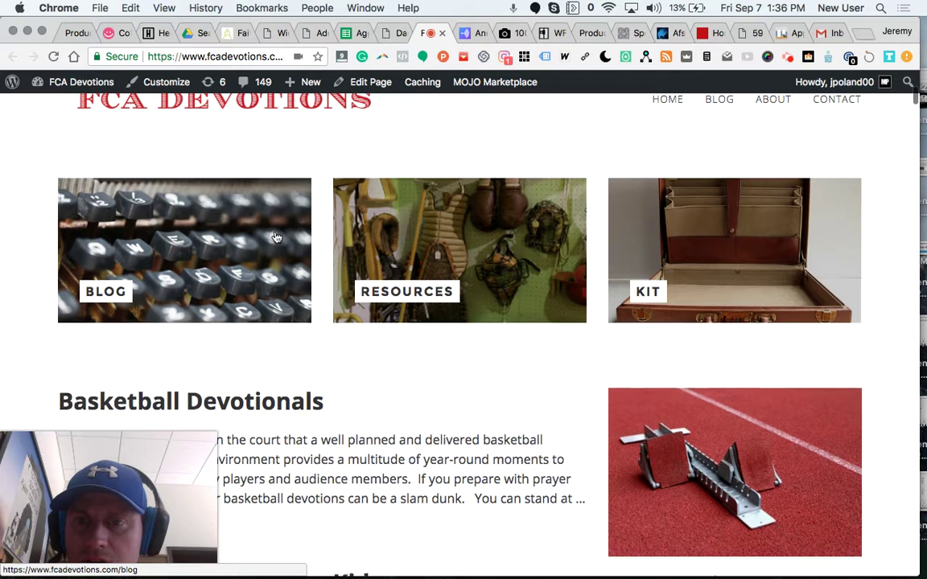
scroll(230, 244, "up", 1)
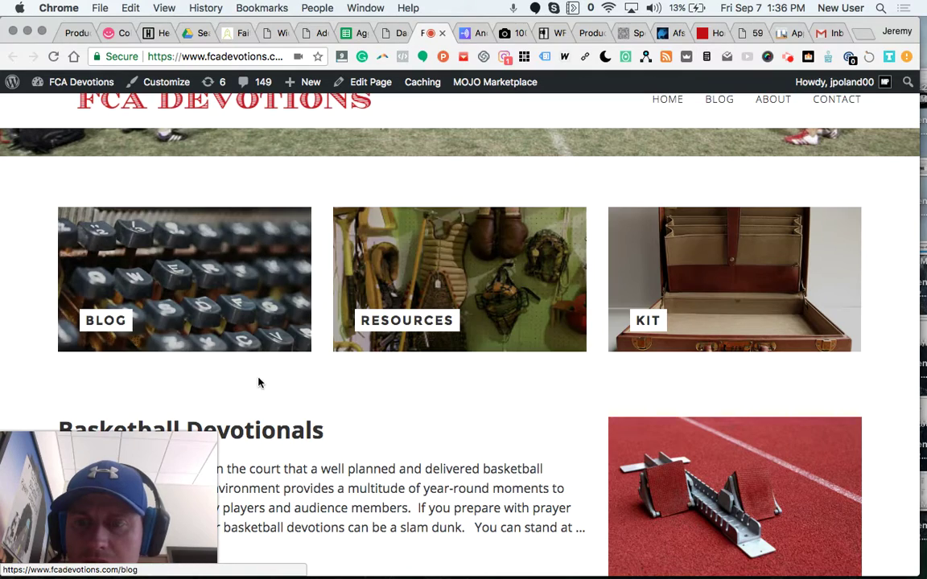
scroll(258, 382, "down", 5)
scroll(258, 383, "down", 3)
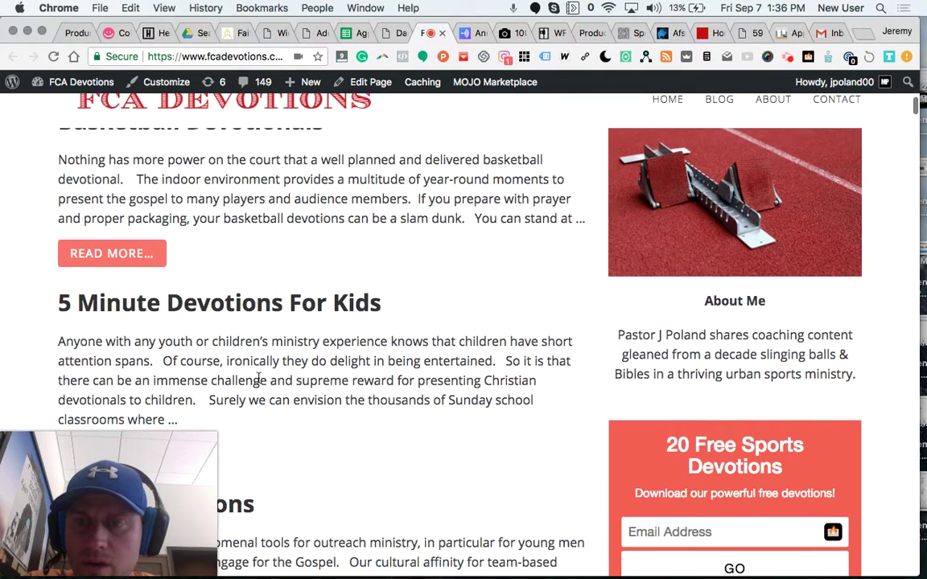
scroll(257, 379, "up", 5)
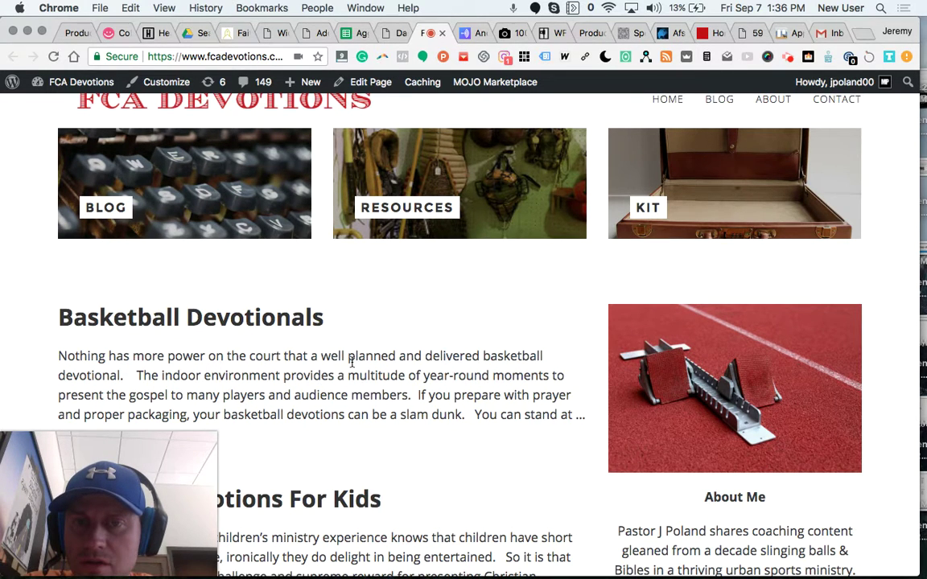
scroll(366, 290, "down", 3)
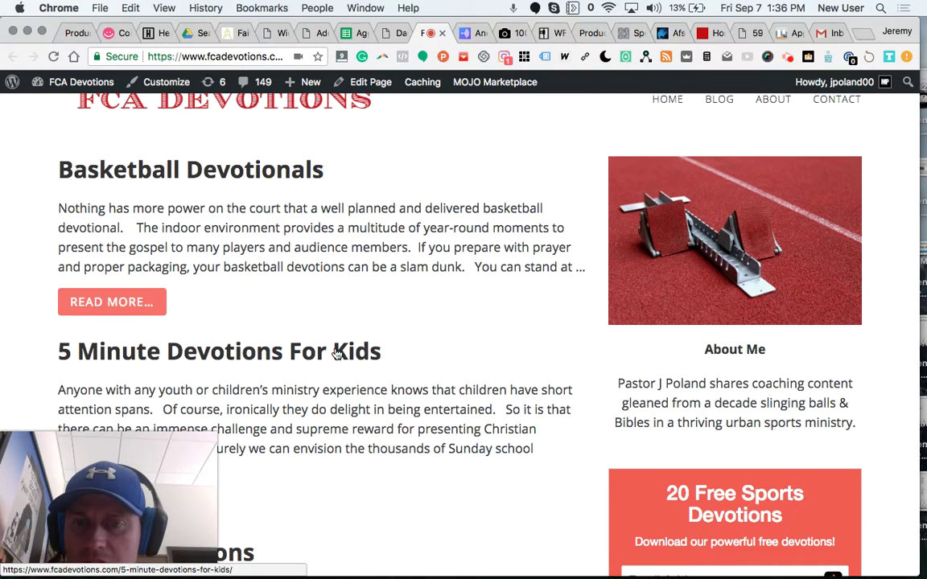
scroll(337, 354, "down", 3)
scroll(252, 345, "down", 1)
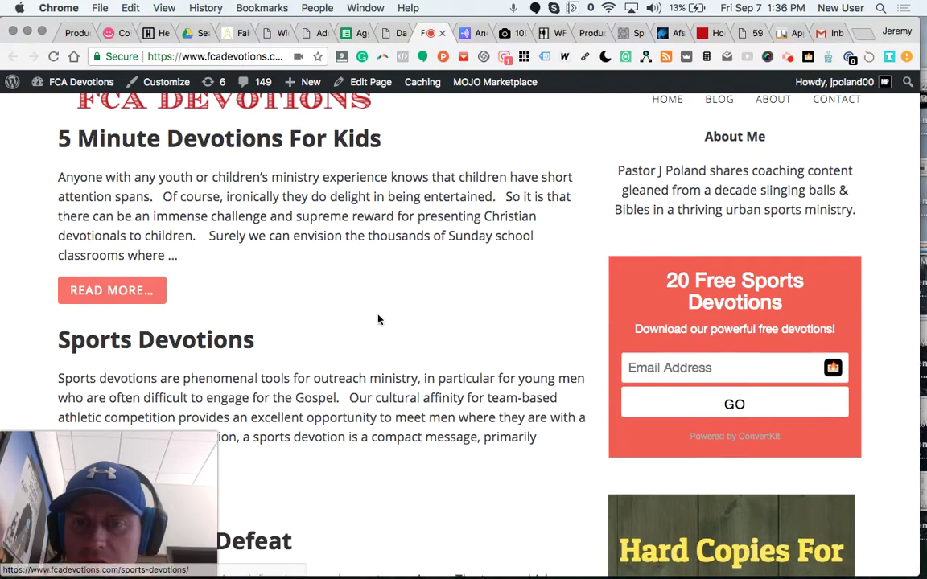
scroll(378, 320, "up", 10)
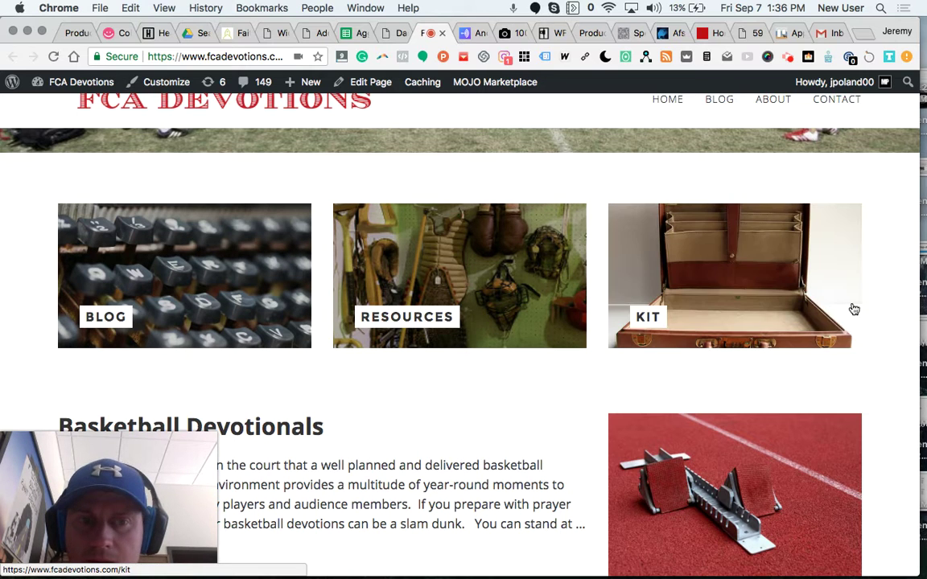
scroll(637, 294, "up", 1)
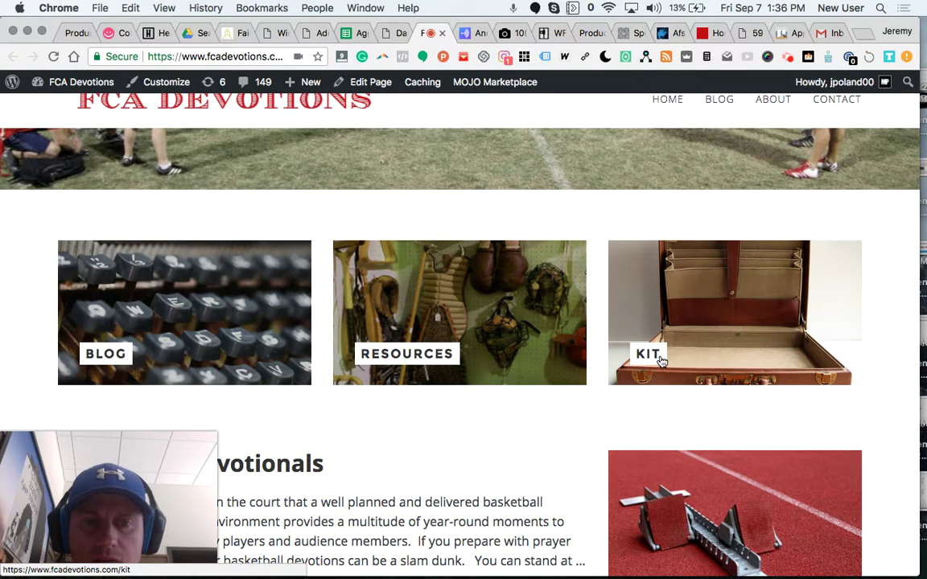
scroll(700, 241, "up", 1)
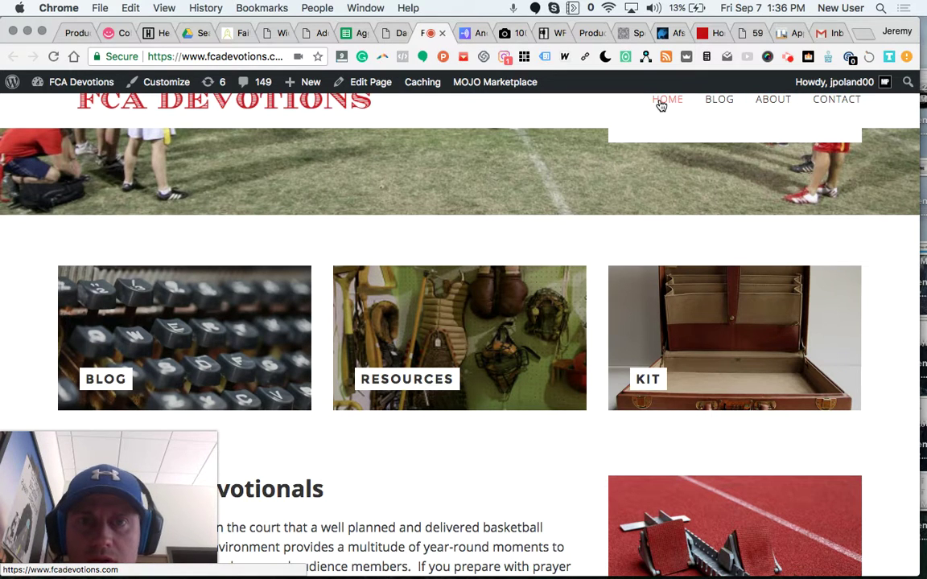
left_click(512, 34)
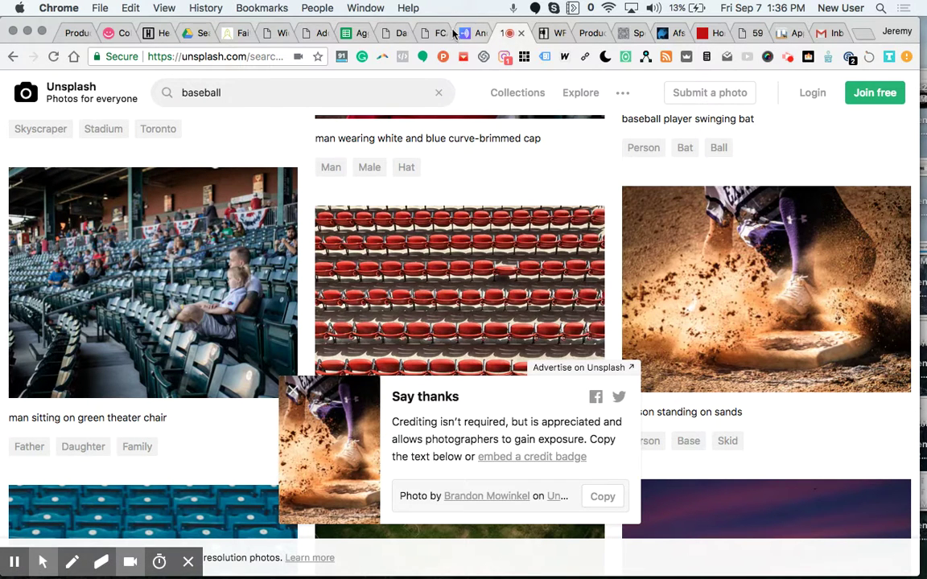
From the dashboard, go to Media > Add New and bring up the Select Files picker.
left_click(390, 36)
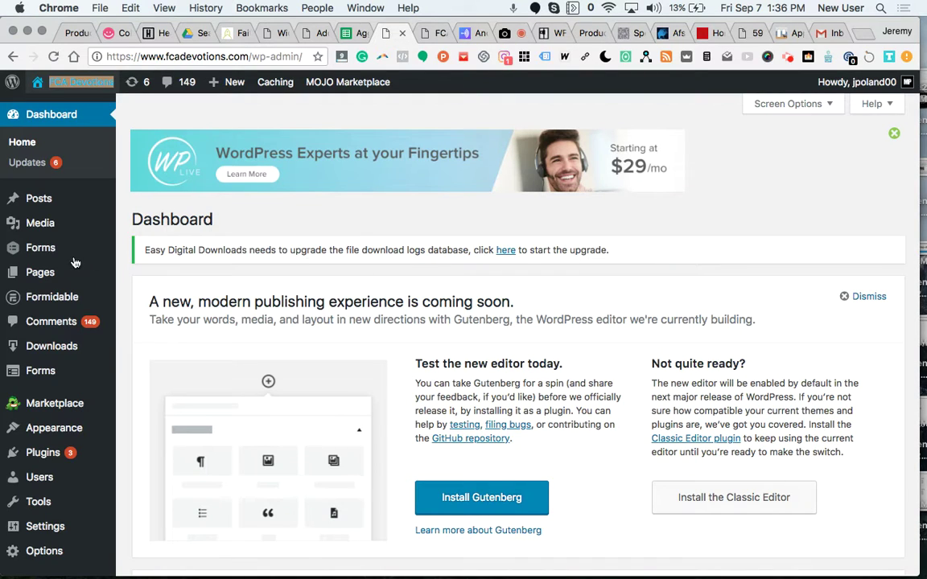
mouse_move(40, 223)
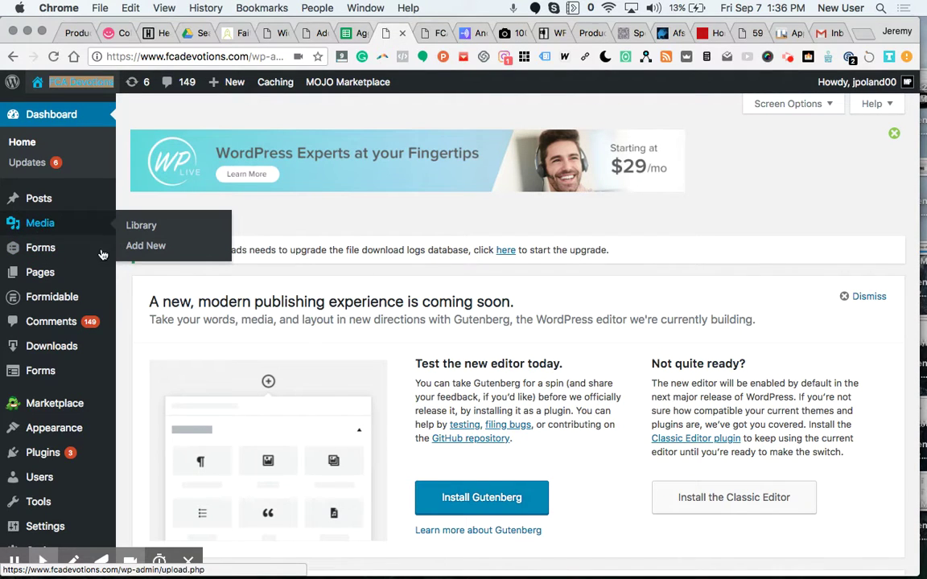
left_click(143, 251)
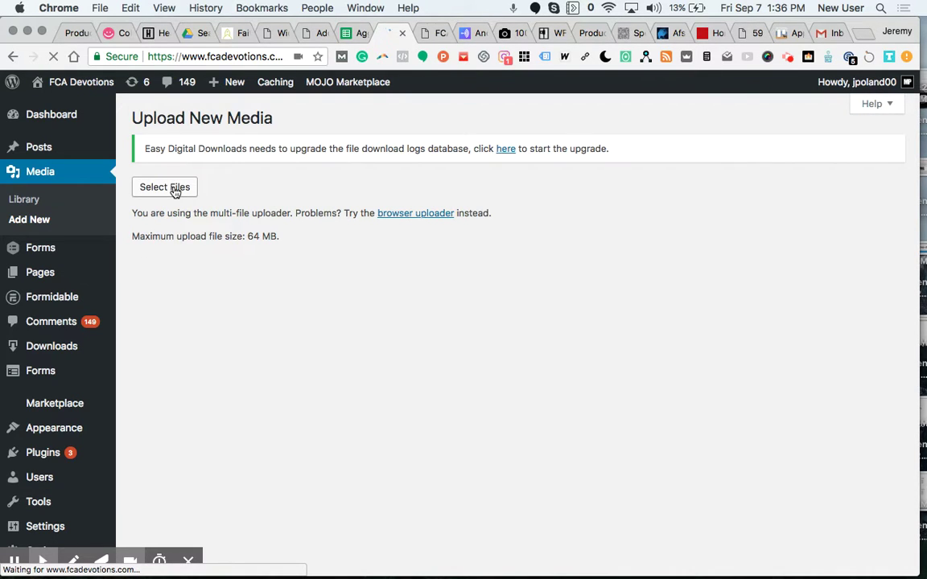
left_click(165, 187)
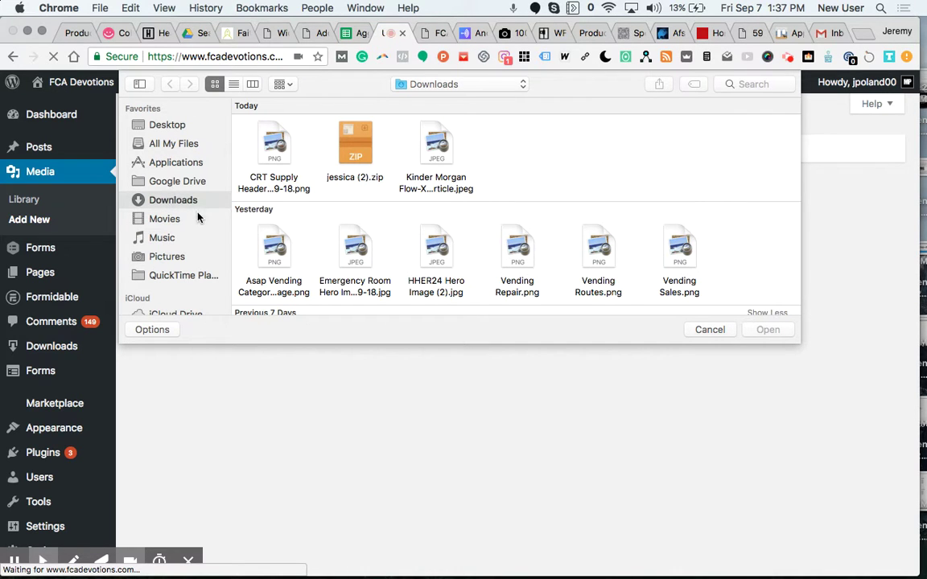
Multi-select the six Unsplash JPEGs in Downloads and upload them.
scroll(337, 278, "down", 5)
scroll(335, 277, "down", 10)
scroll(336, 279, "down", 10)
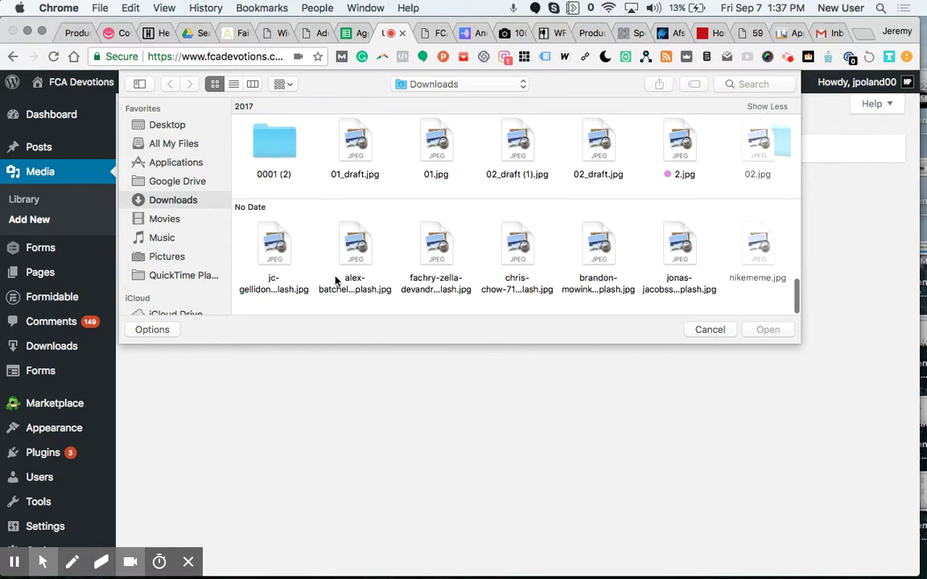
left_click(275, 260)
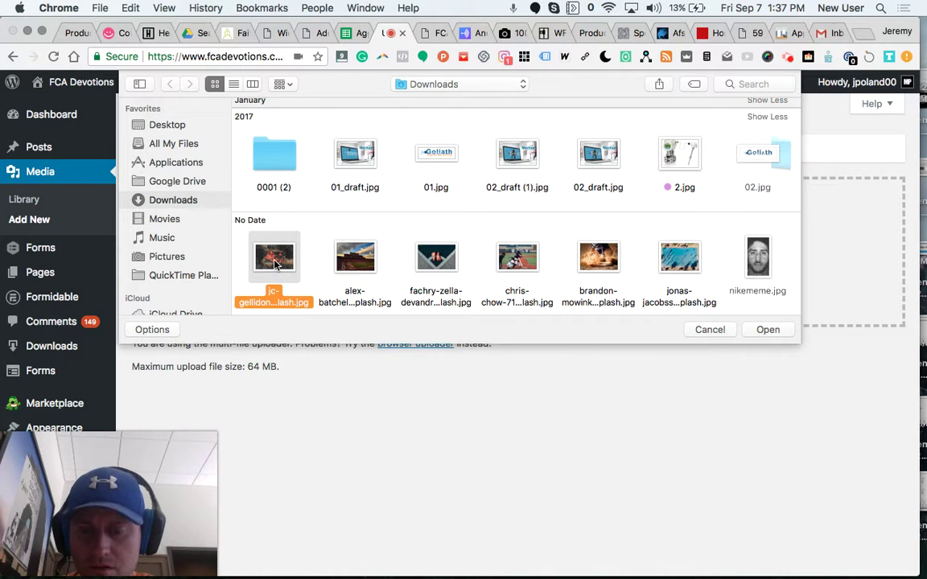
left_click(354, 257, "super")
left_click(441, 267, "super")
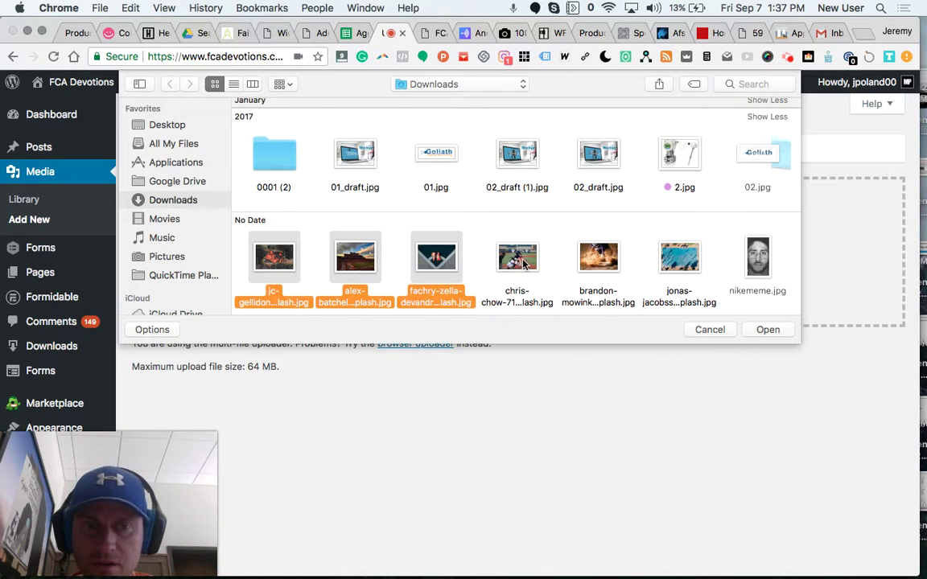
left_click(517, 259, "super")
left_click(598, 259, "super")
left_click(675, 261, "super")
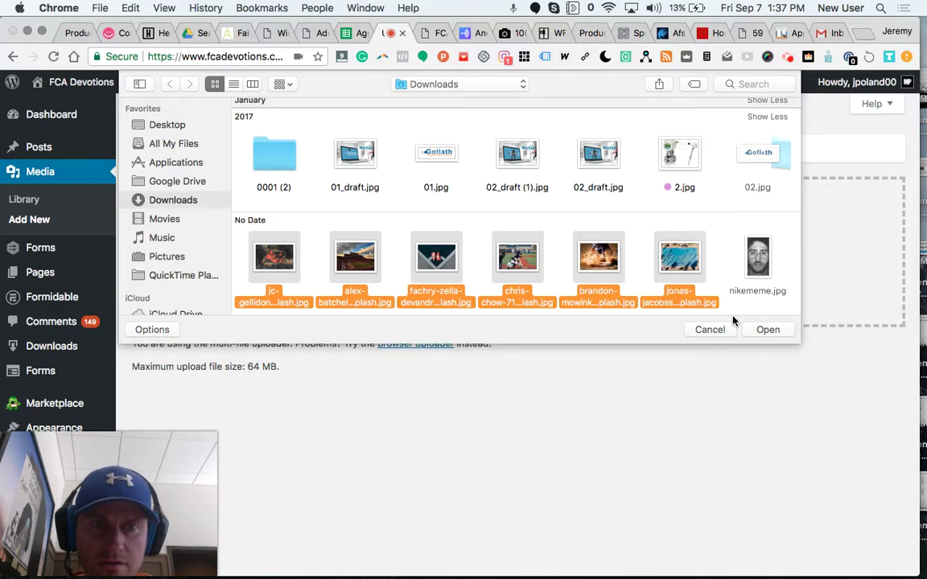
left_click(766, 330)
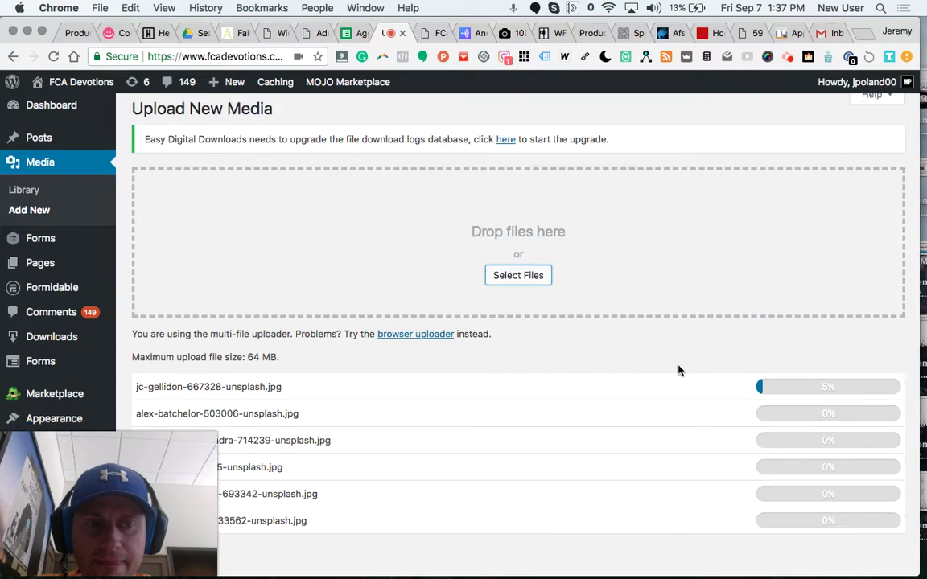
scroll(679, 368, "down", 3)
scroll(678, 368, "up", 3)
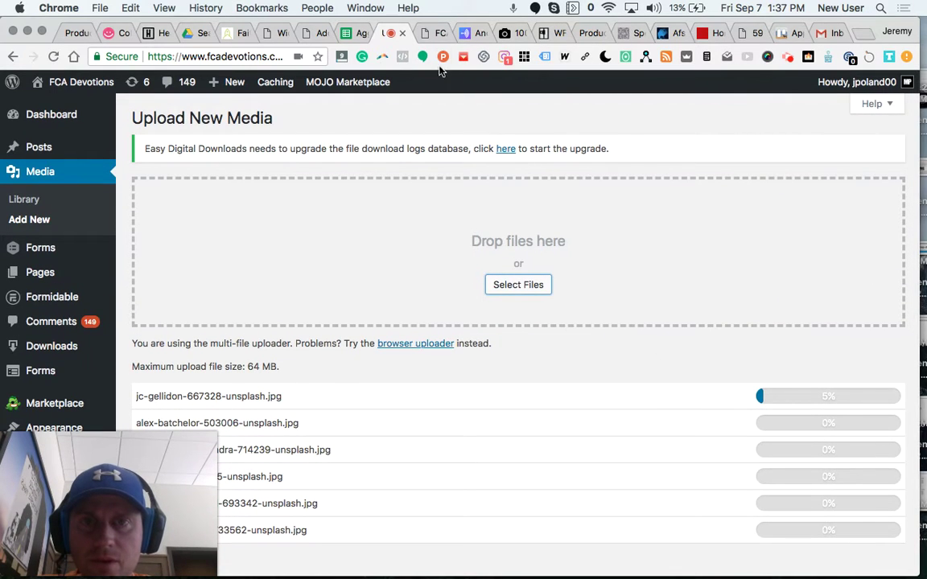
Open the FCA Devotions Home page with Edit Page and scroll down to the Cards section.
left_click(431, 36)
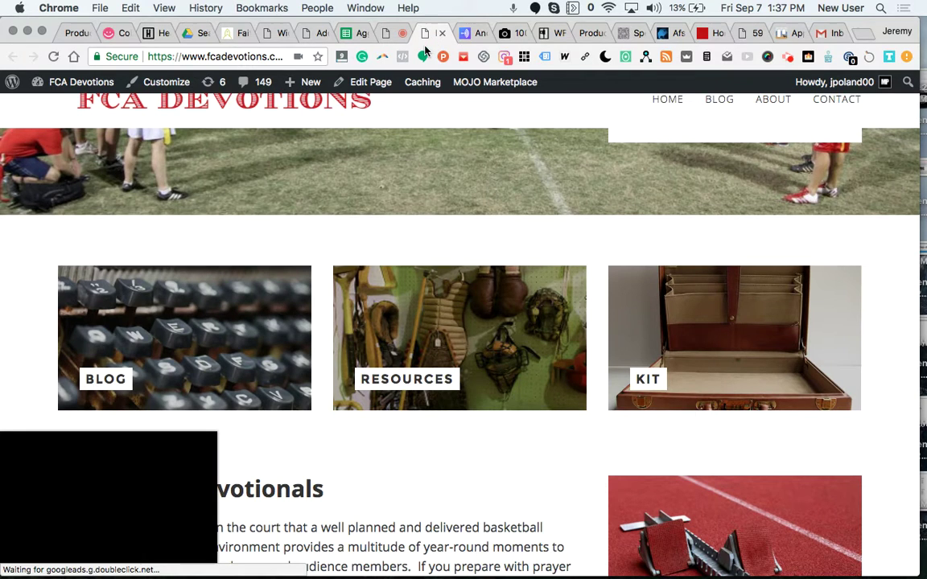
left_click(375, 86)
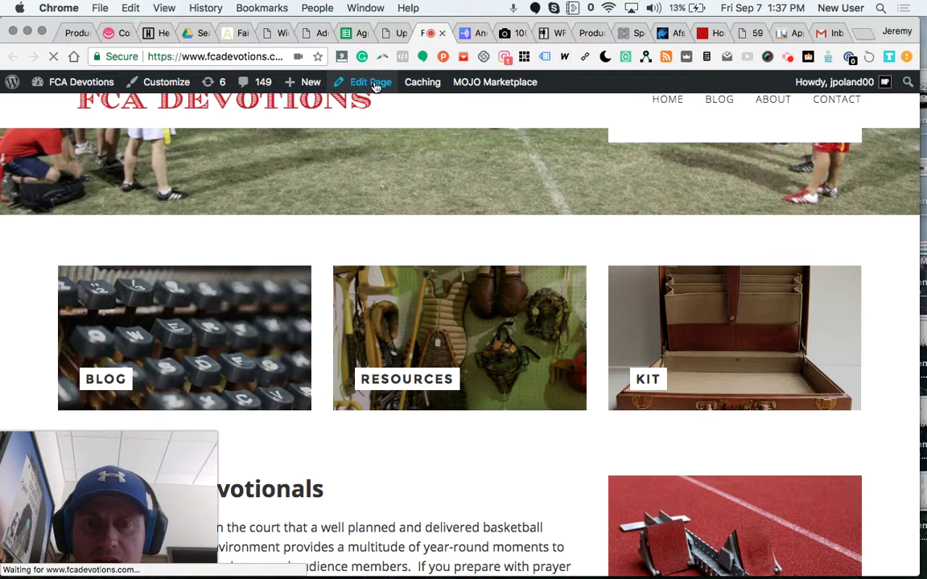
left_click(465, 344)
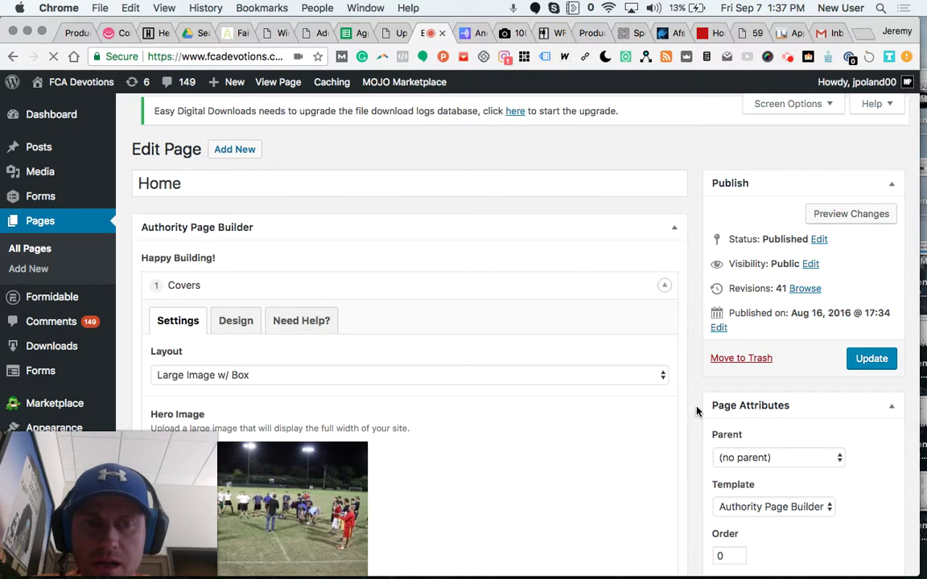
scroll(696, 411, "down", 3)
scroll(697, 411, "down", 6)
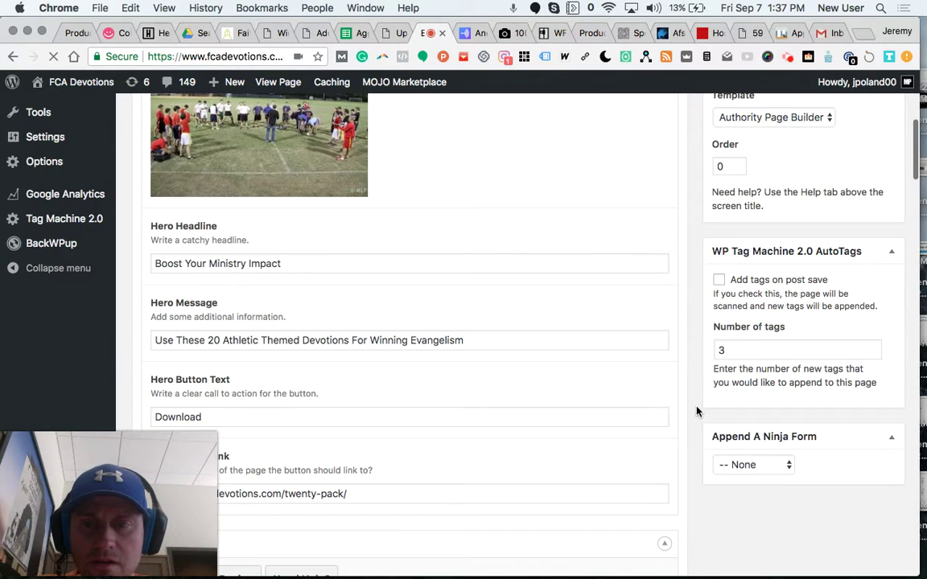
scroll(697, 411, "down", 3)
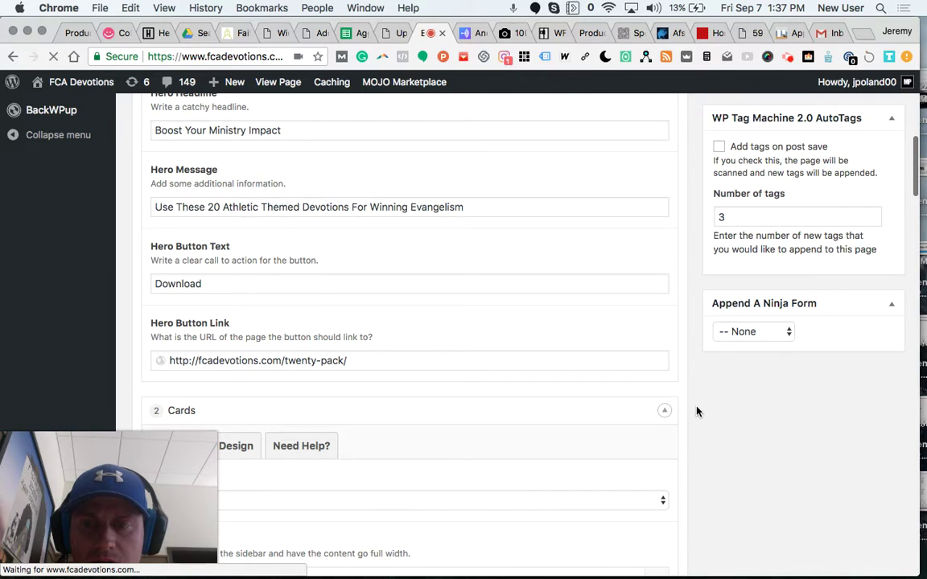
scroll(697, 411, "up", 5)
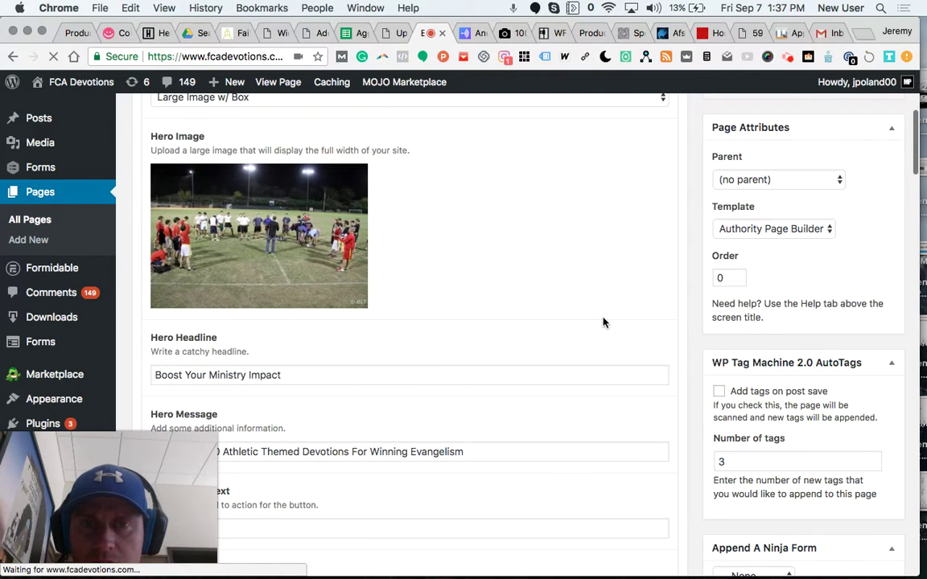
scroll(603, 322, "up", 2)
scroll(603, 322, "down", 3)
scroll(603, 322, "down", 1)
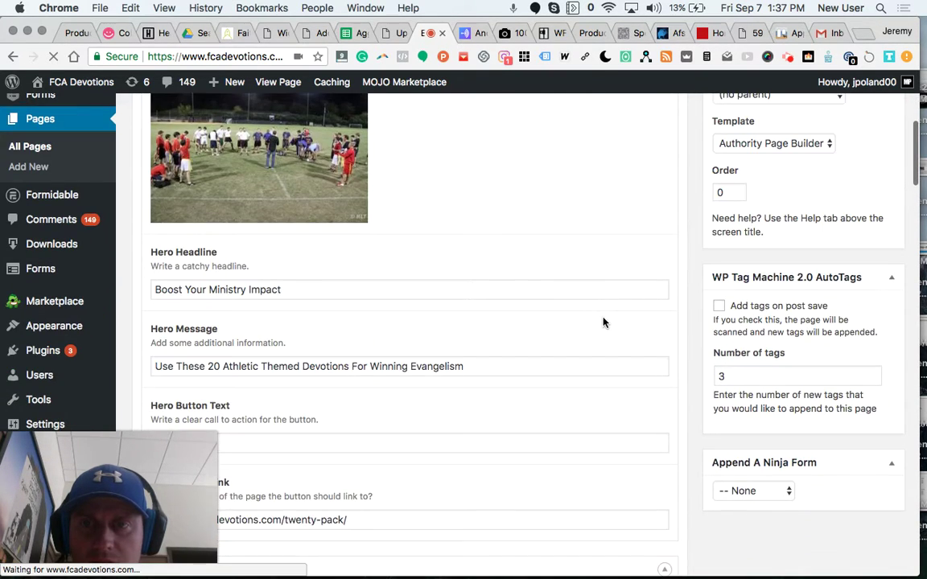
scroll(603, 322, "down", 2)
scroll(603, 322, "down", 2)
scroll(603, 321, "down", 1)
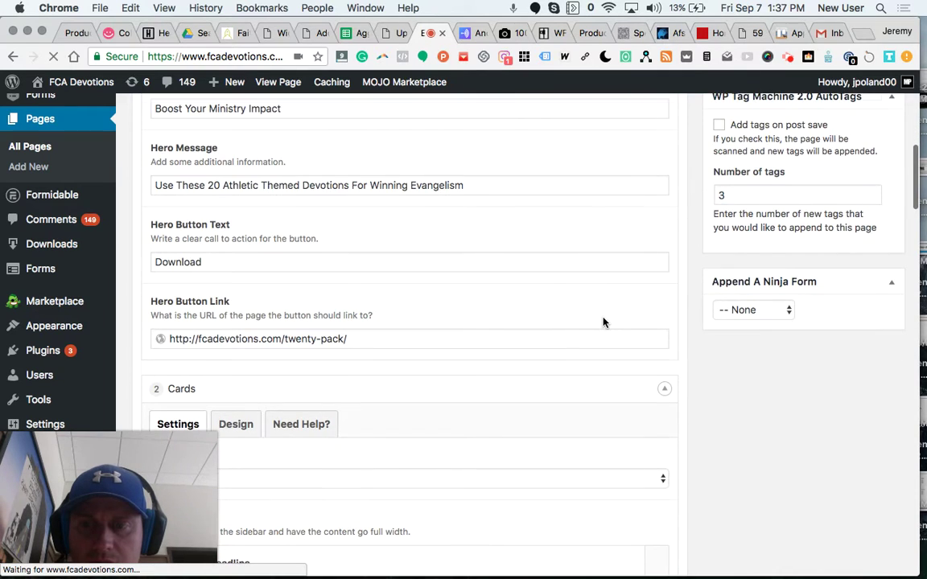
scroll(603, 322, "down", 3)
scroll(603, 322, "down", 2)
scroll(603, 322, "down", 3)
scroll(603, 322, "down", 1)
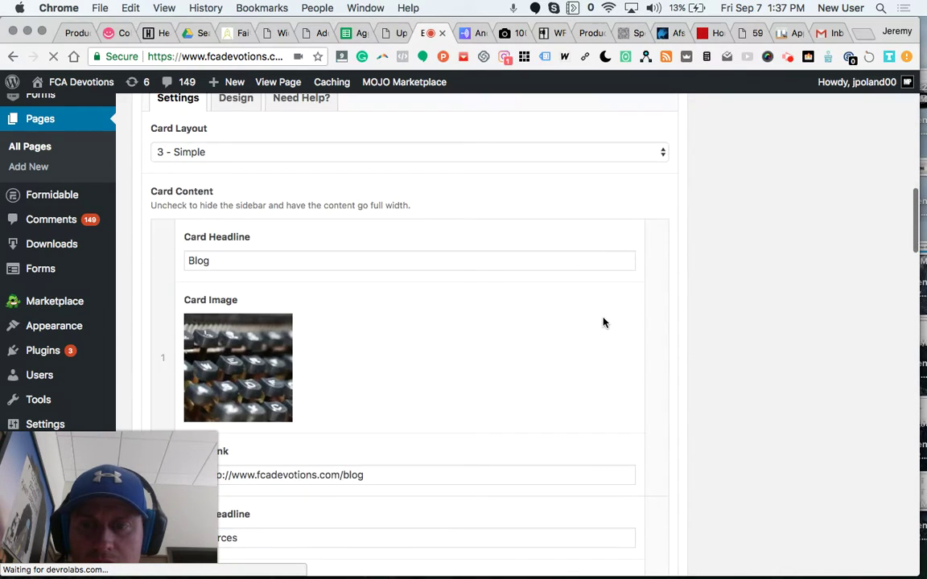
scroll(603, 322, "down", 3)
Rename the Blog, Resources and Kit card headlines to Baseball, Basketball and Football.
left_click(228, 137)
left_click_drag(227, 136, 196, 139)
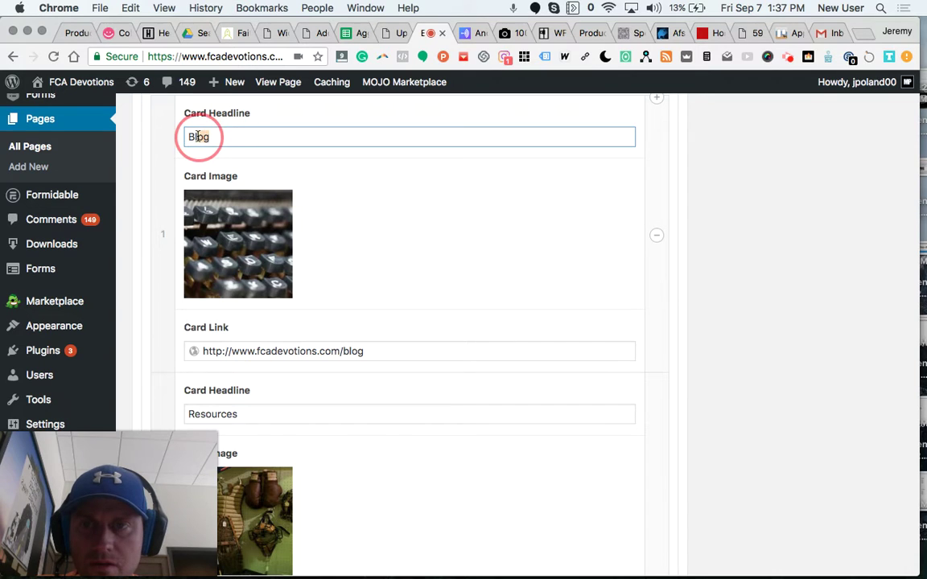
type("o")
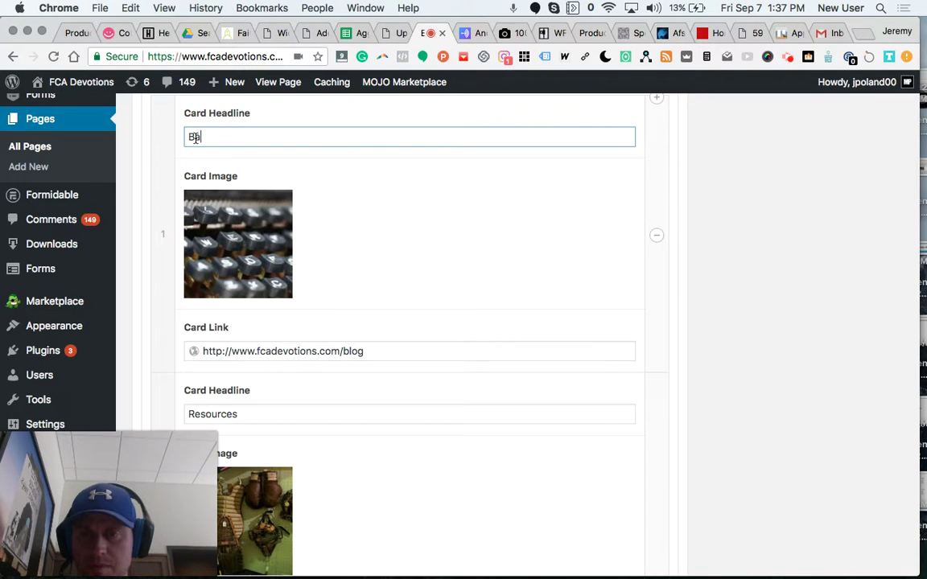
type("eb")
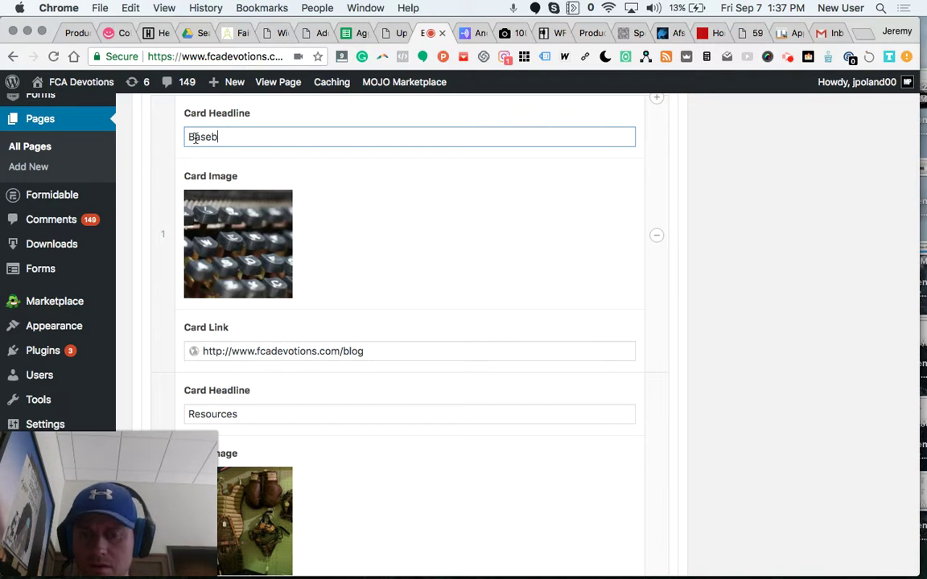
type("all")
scroll(270, 338, "down", 3)
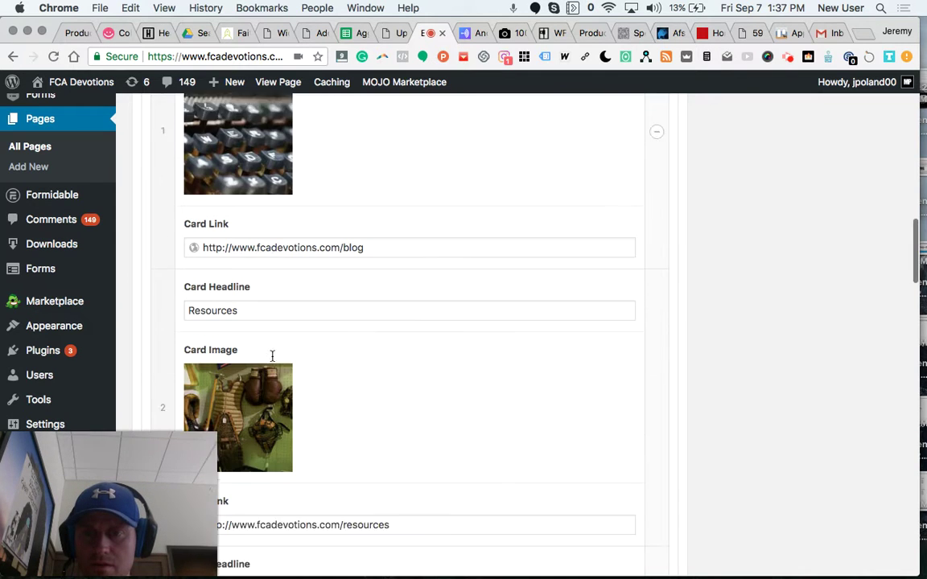
scroll(271, 356, "down", 1)
double_click(245, 271)
type("Ba")
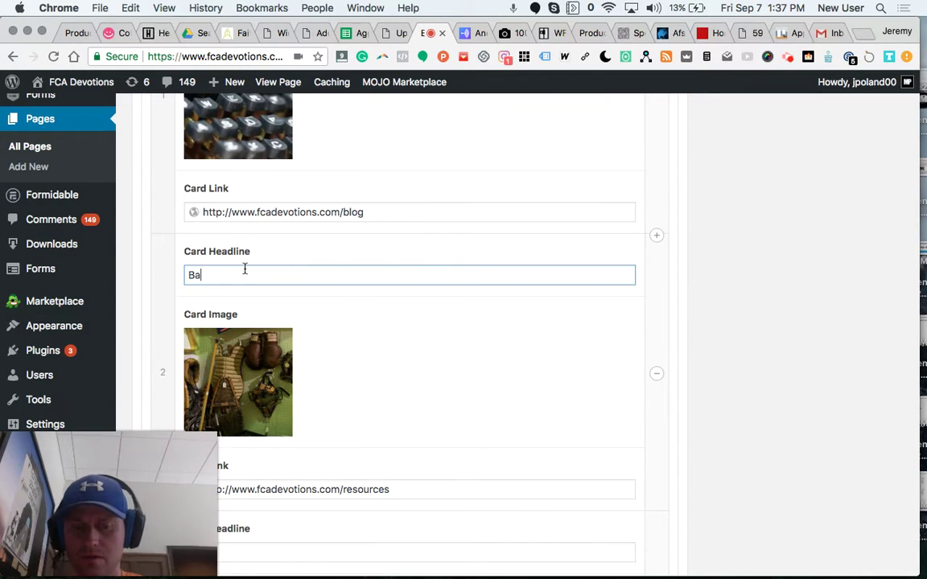
type("sketball")
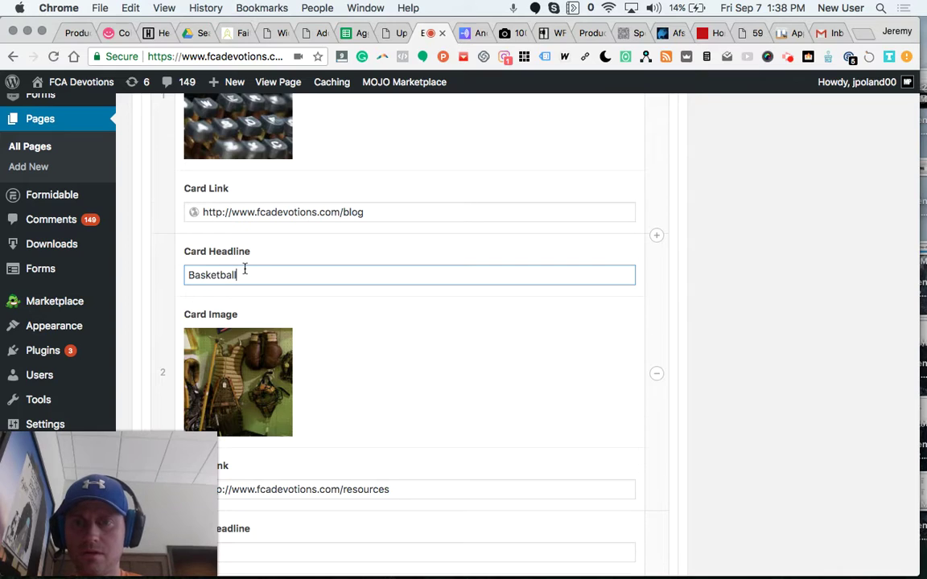
scroll(258, 270, "down", 5)
double_click(212, 278)
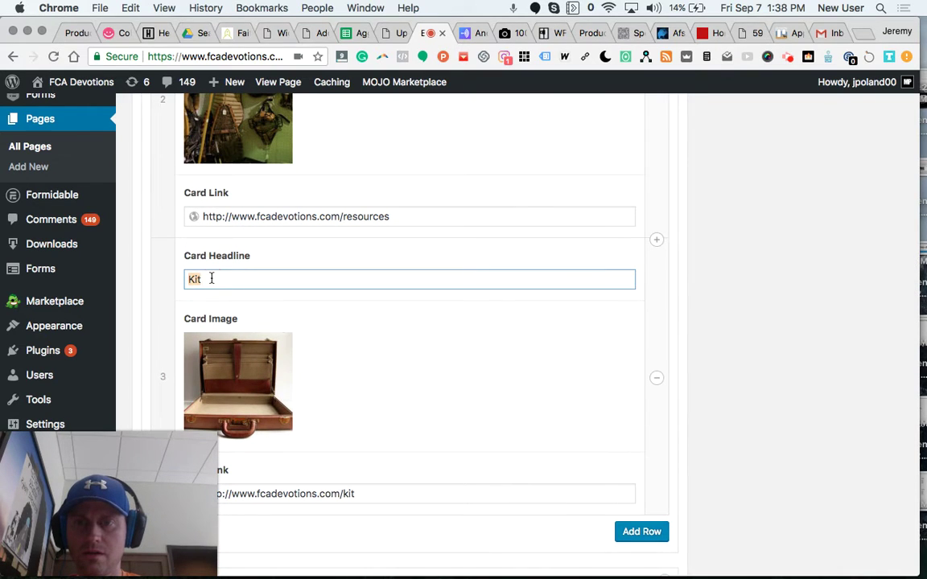
type("Football")
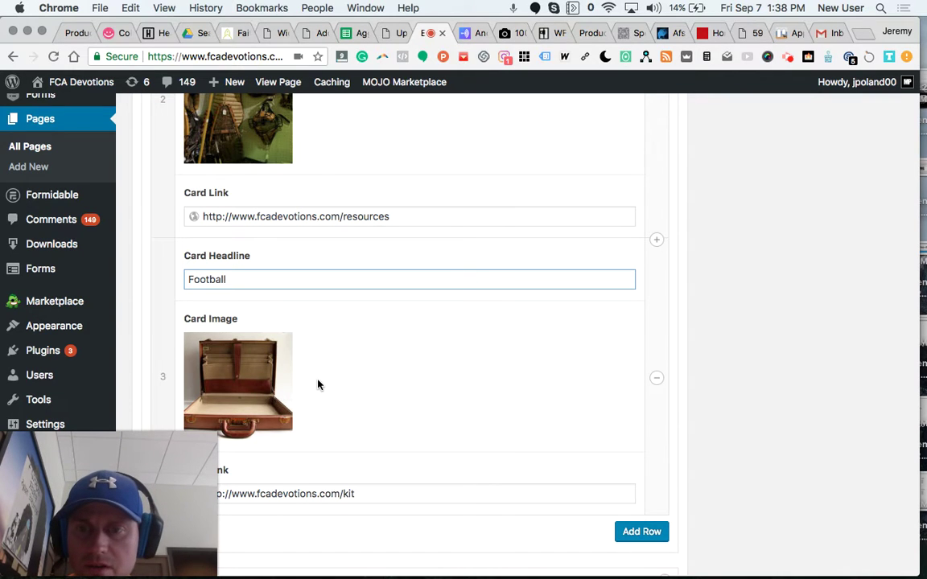
mouse_move(238, 382)
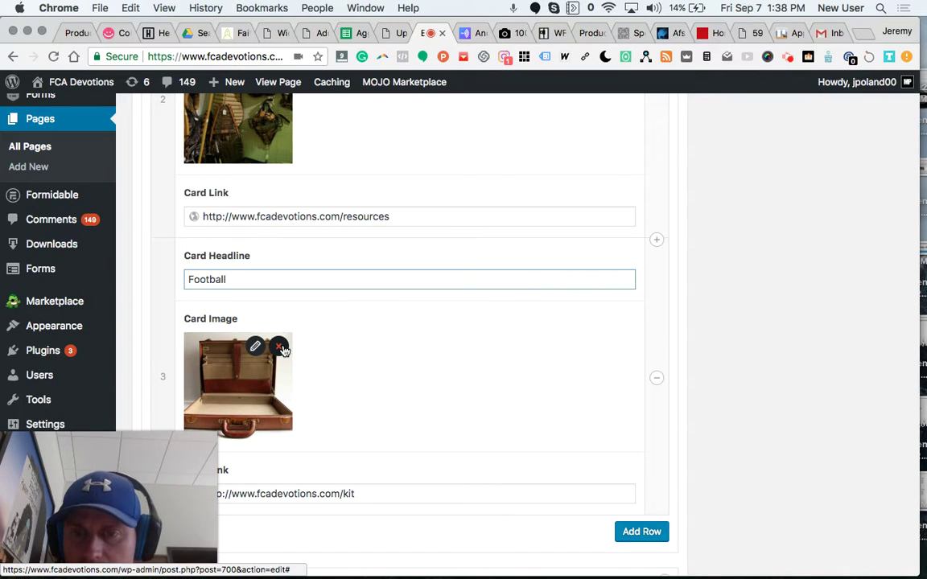
Remove the old images from the Football and Basketball cards.
left_click(281, 348)
scroll(283, 298, "up", 3)
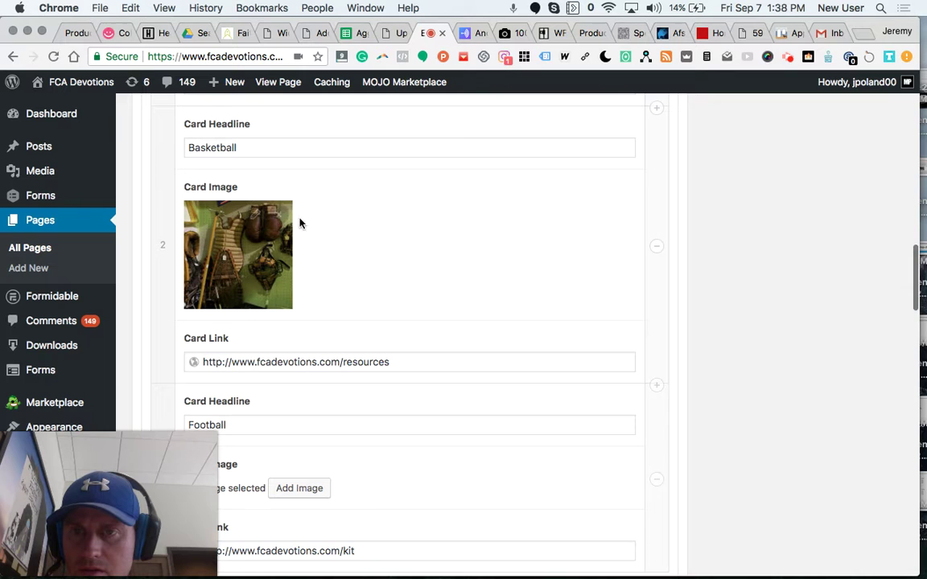
left_click(280, 211)
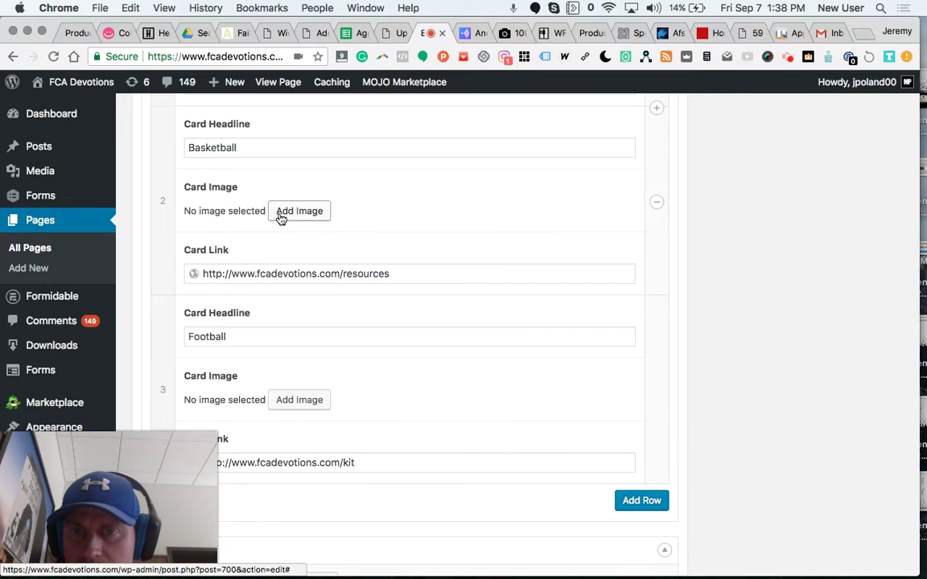
scroll(281, 217, "up", 3)
scroll(281, 217, "up", 3)
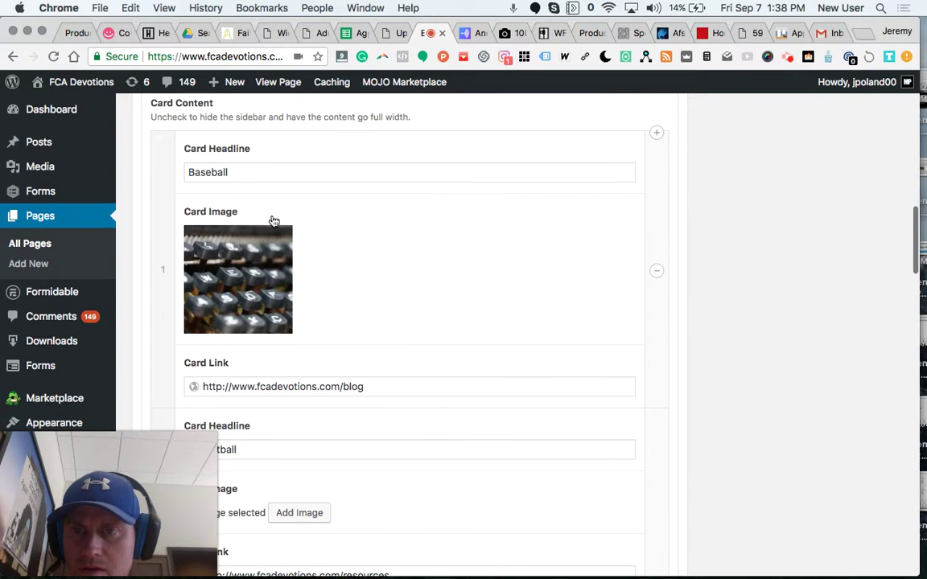
Remove the Baseball card's image and open the live FCA Devotions site via Visit Site.
left_click(284, 238)
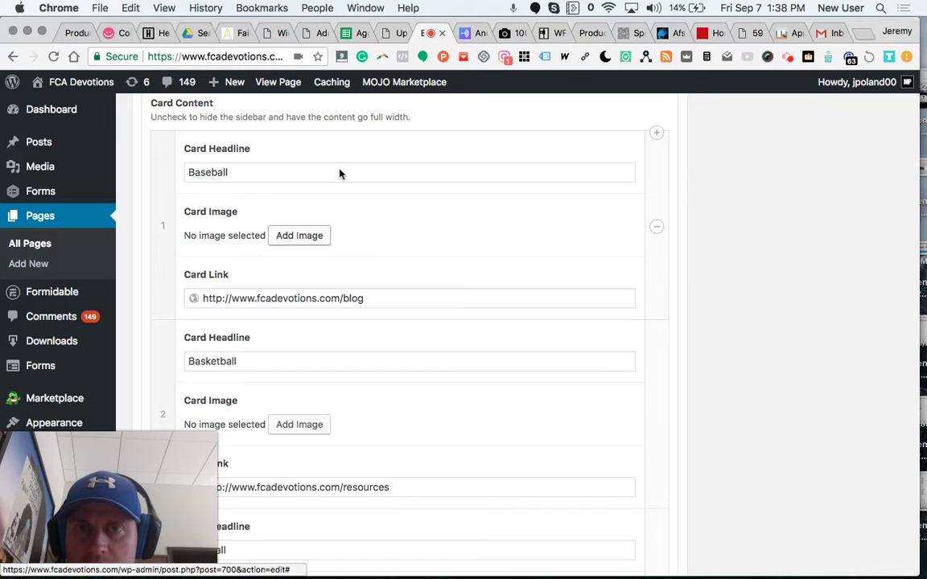
left_click(394, 39)
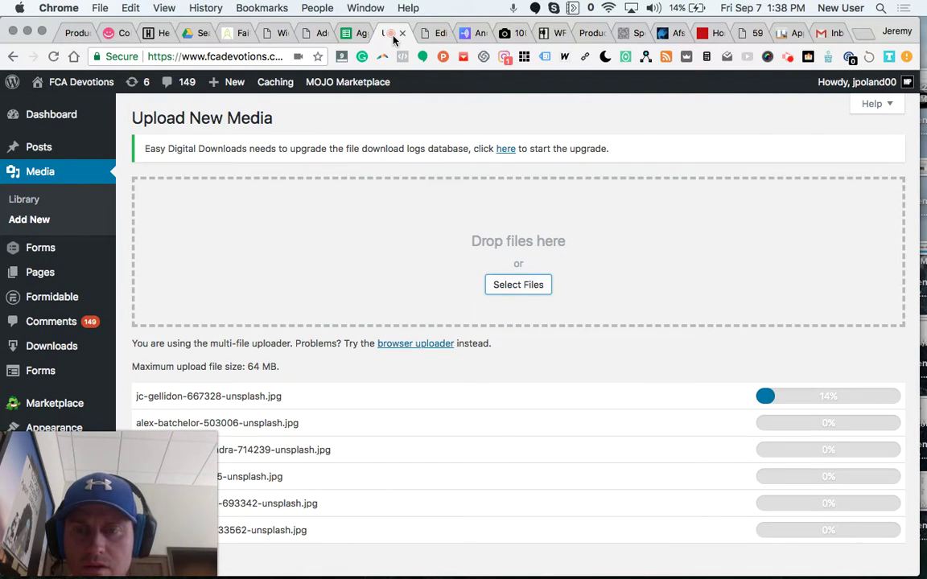
right_click(393, 39)
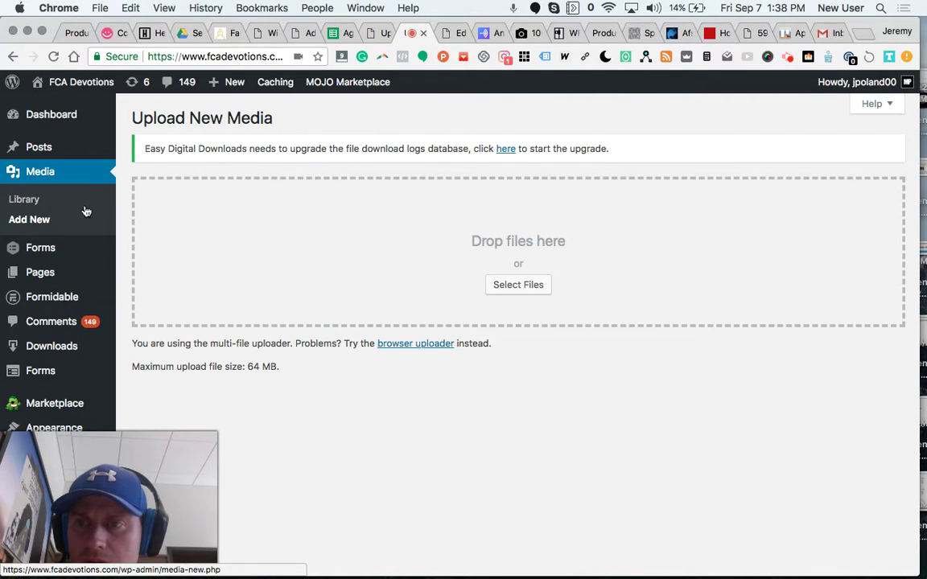
mouse_move(80, 82)
left_click(75, 116)
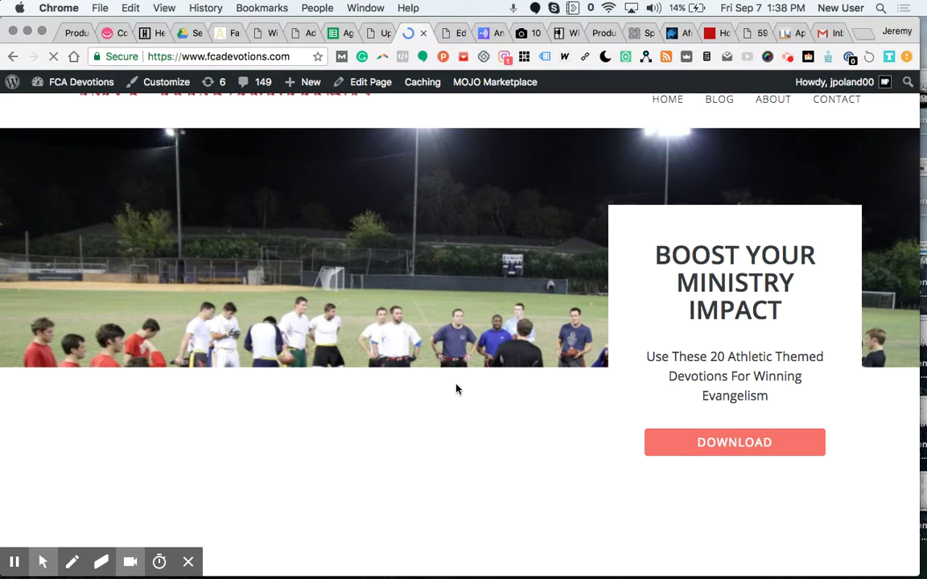
Copy the Basketball Devotionals READ MORE link address and return to the page editor.
scroll(456, 389, "down", 3)
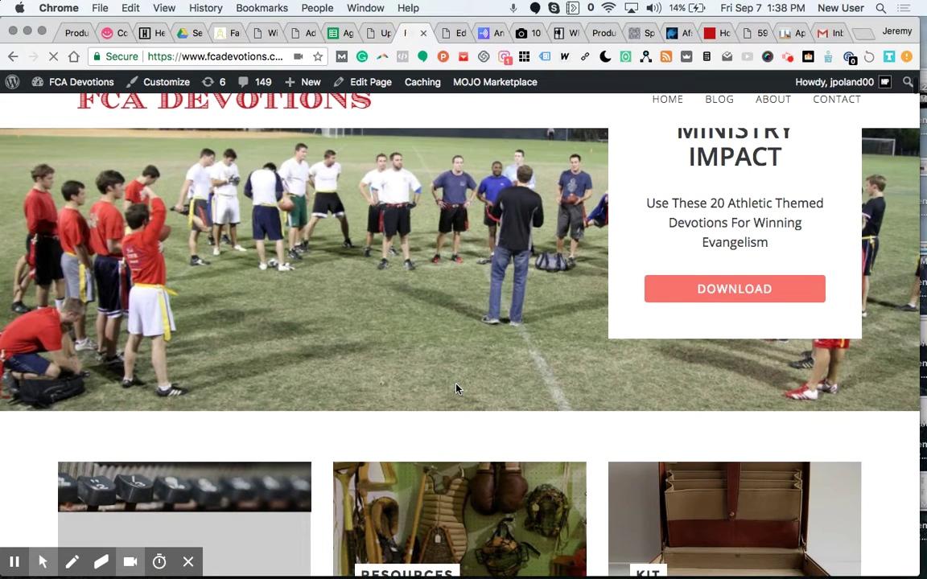
scroll(456, 390, "down", 1)
scroll(455, 389, "down", 3)
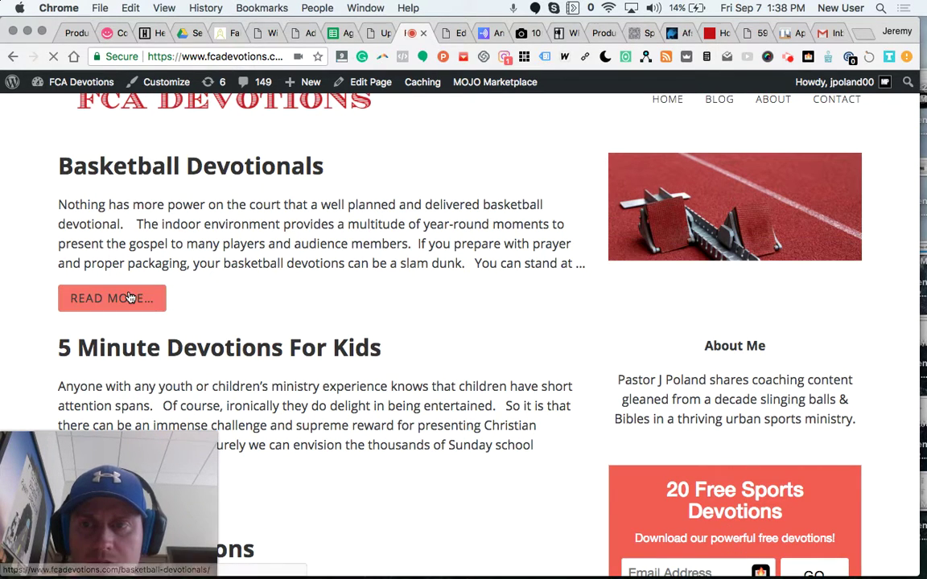
right_click(130, 294)
left_click(191, 363)
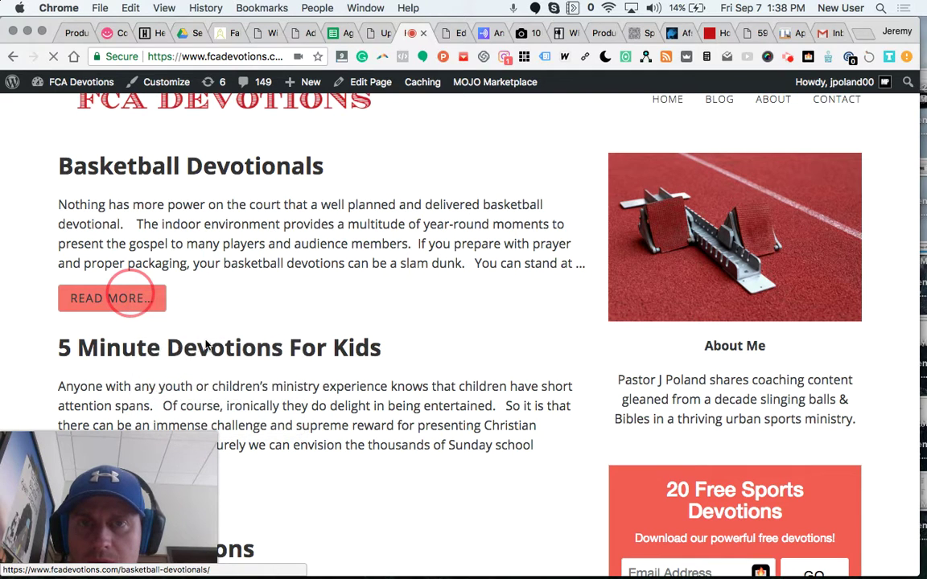
left_click(377, 33)
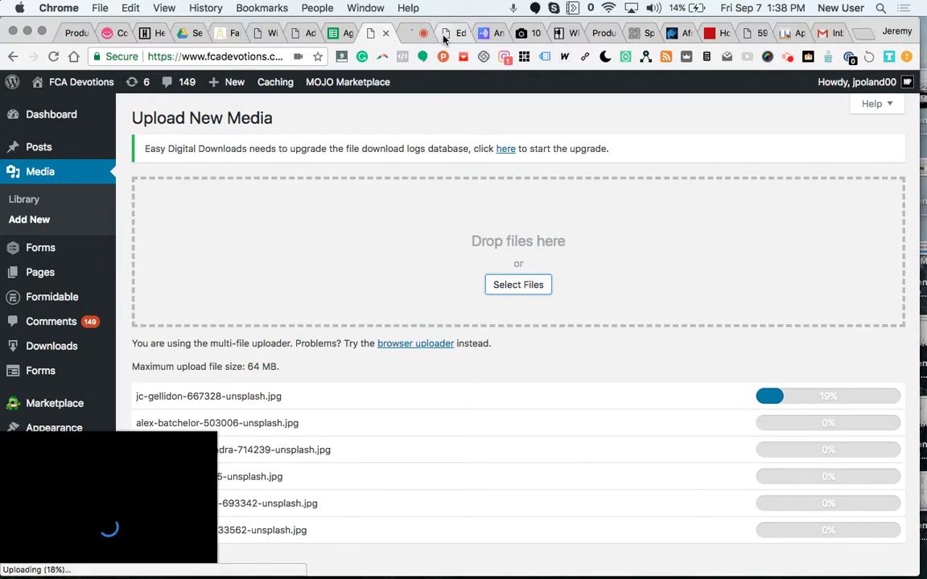
left_click(400, 31)
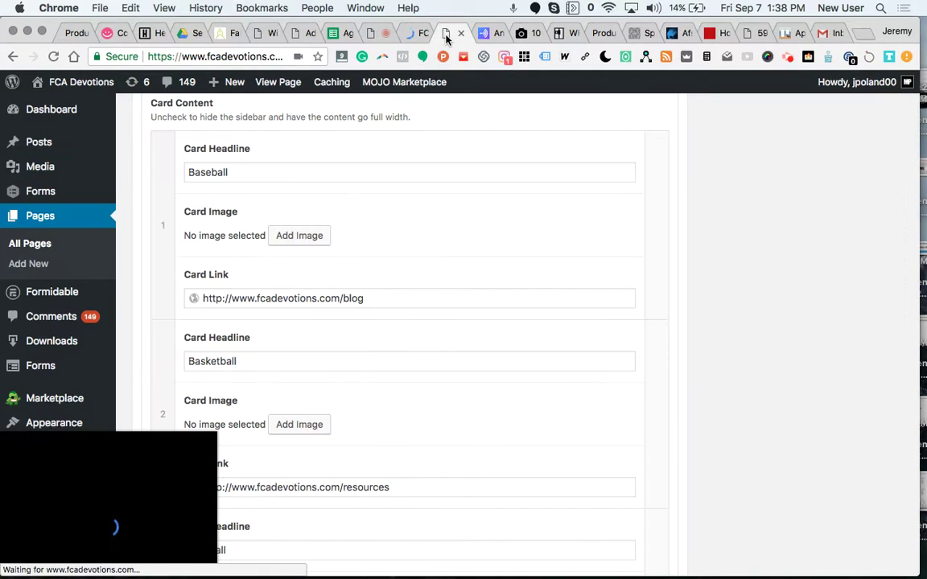
Paste the Basketball Devotionals address into the Basketball card's link field.
scroll(282, 378, "down", 3)
double_click(275, 356)
left_click(276, 356)
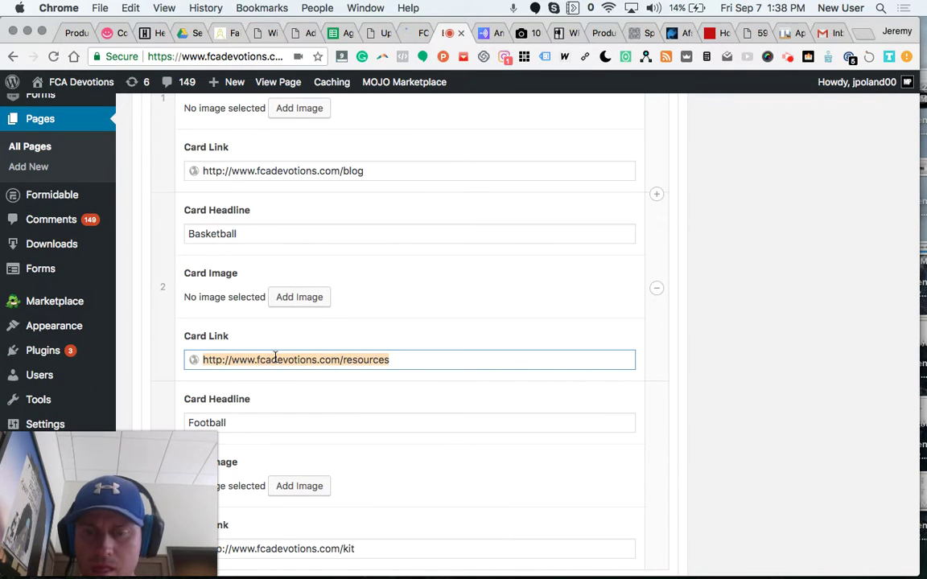
double_click(275, 357)
left_click(275, 356)
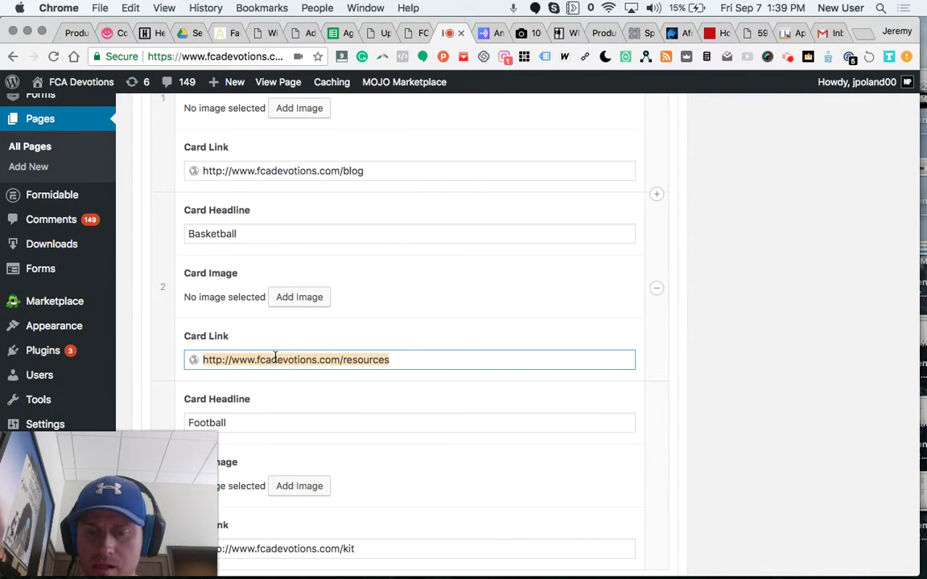
triple_click(276, 356)
type("https://www.fcadevotions.com/basketball-devotionals/")
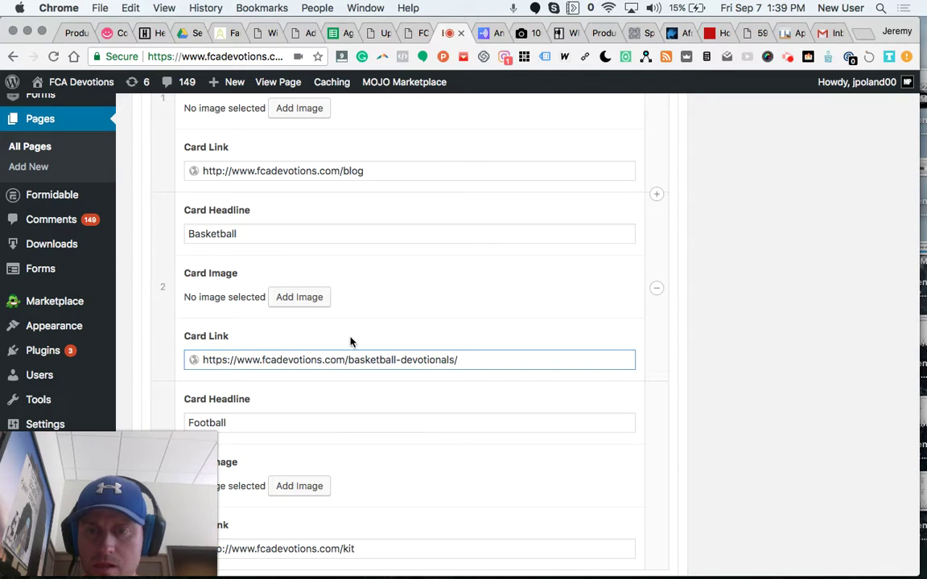
Copy the Sports Devotions post's link address from the live site.
left_click(416, 34)
scroll(315, 250, "down", 5)
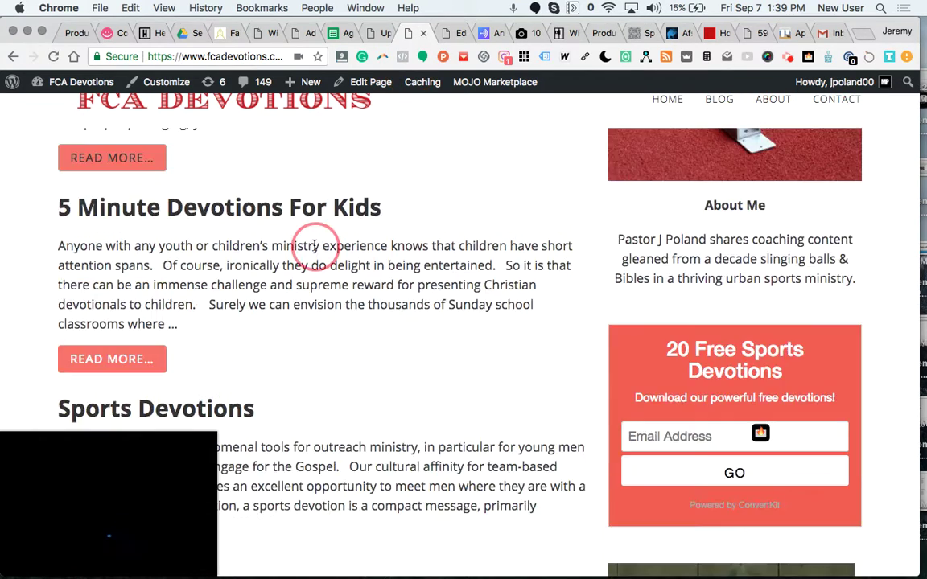
scroll(315, 247, "down", 1)
scroll(315, 248, "down", 4)
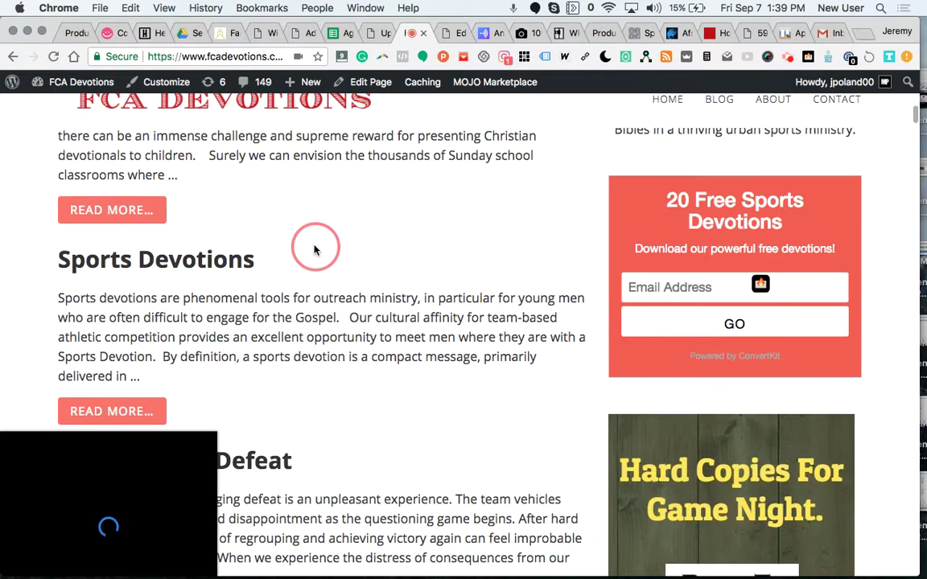
scroll(314, 249, "down", 1)
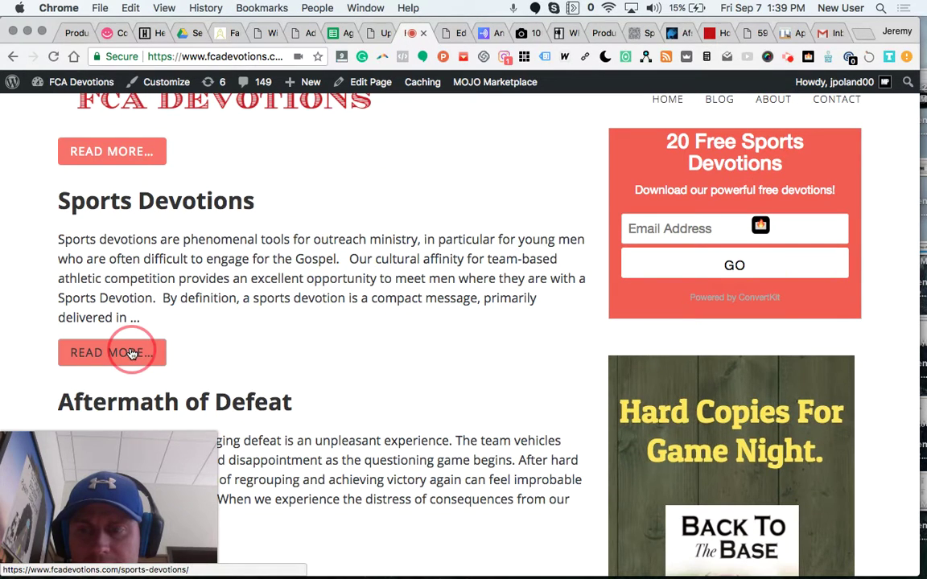
right_click(131, 354)
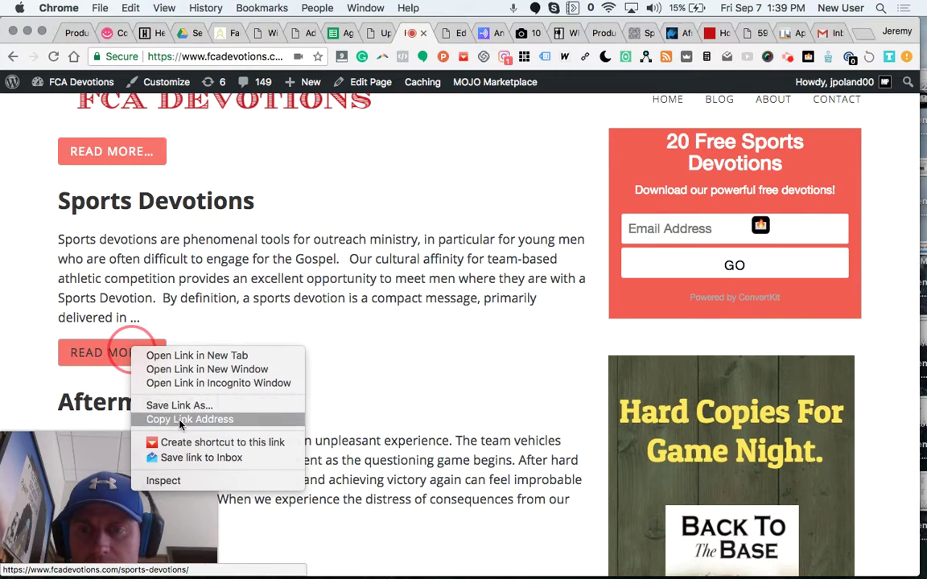
left_click(350, 153)
Replace the Baseball card's link with the Sports Devotions address.
left_click(449, 33)
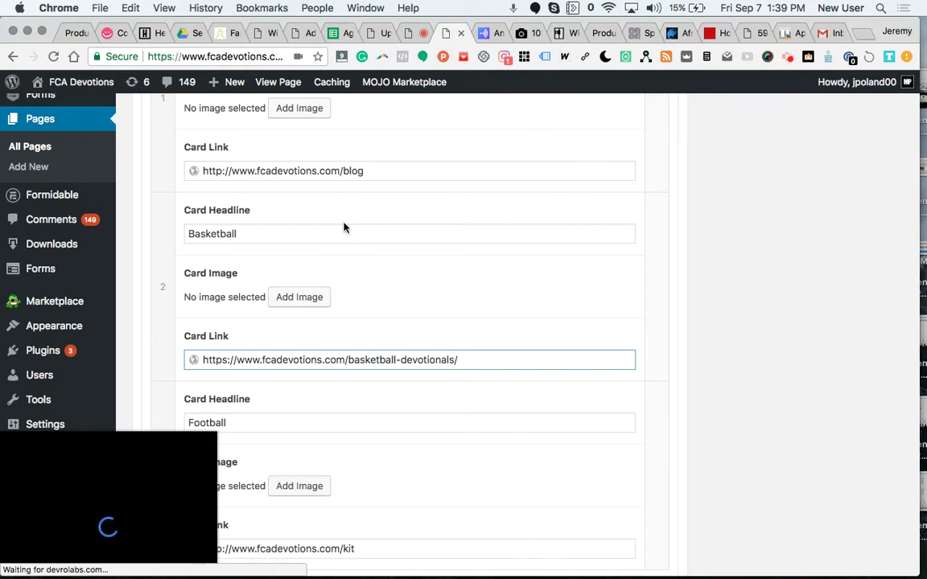
scroll(344, 222, "up", 1)
scroll(343, 226, "up", 2)
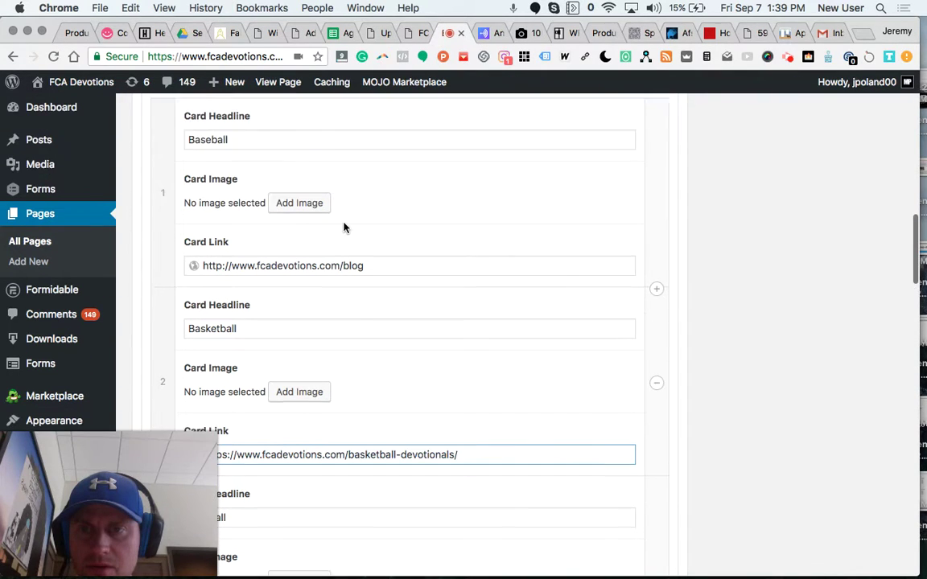
left_click(325, 260)
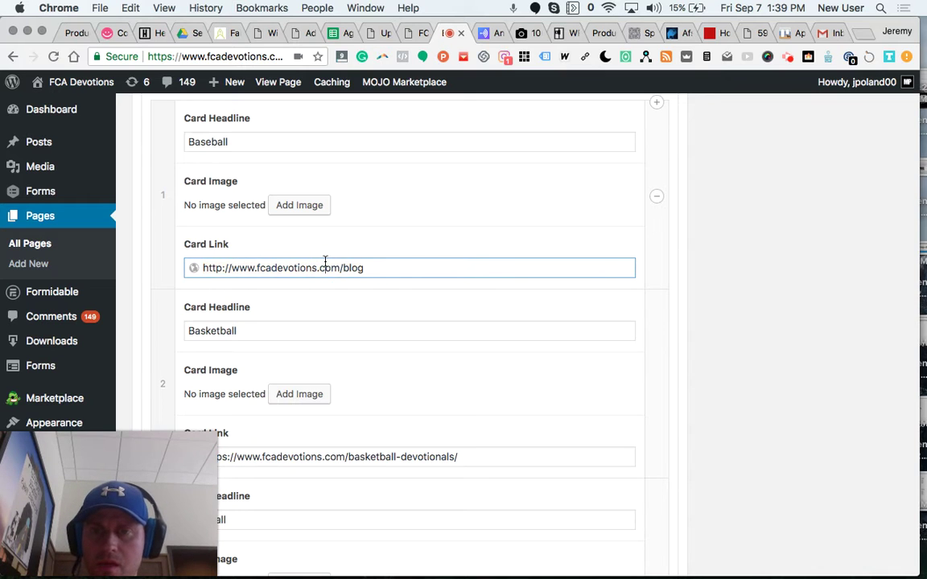
triple_click(326, 259)
type("https://www.fcadevotions.com/sports-devotions/")
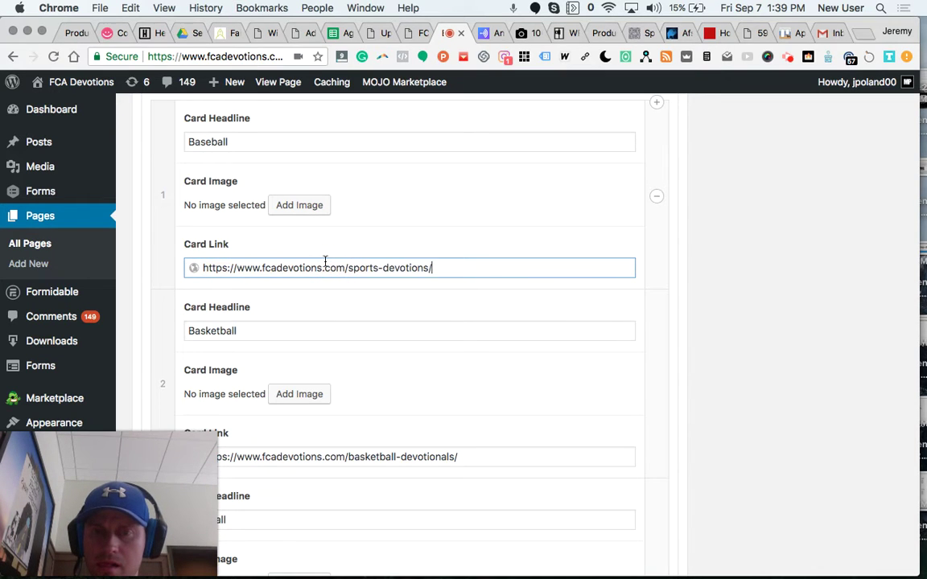
Copy the 5 Minute Devotions For Kids post's link address from the live homepage.
left_click(414, 32)
left_click(338, 302)
scroll(338, 301, "up", 1)
scroll(338, 302, "up", 1)
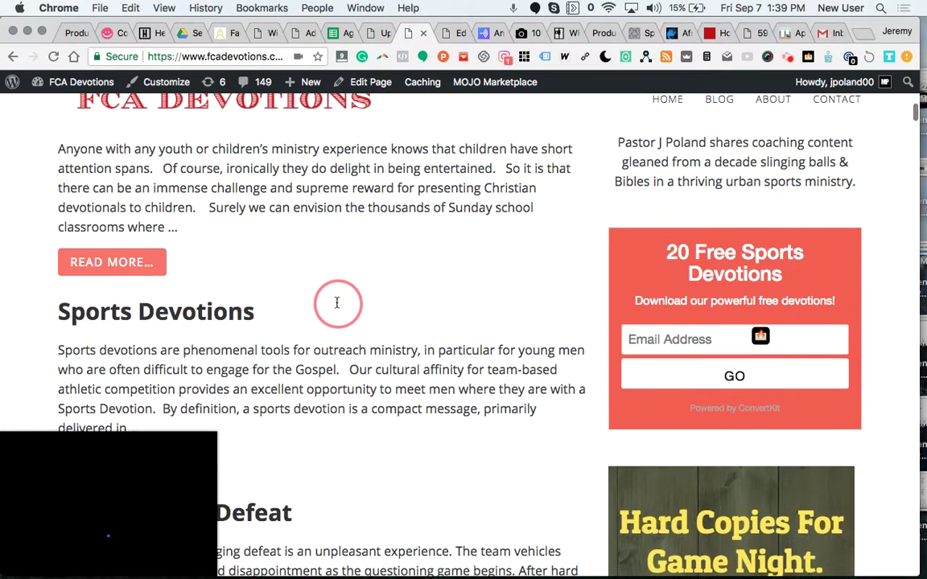
scroll(337, 302, "up", 1)
scroll(338, 302, "up", 1)
scroll(338, 302, "up", 1)
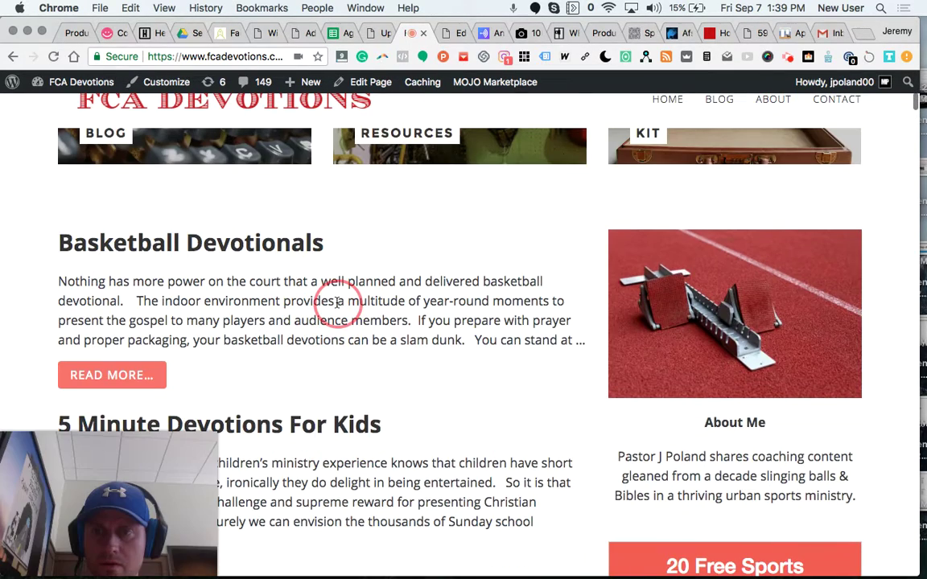
scroll(337, 302, "down", 3)
scroll(337, 301, "down", 2)
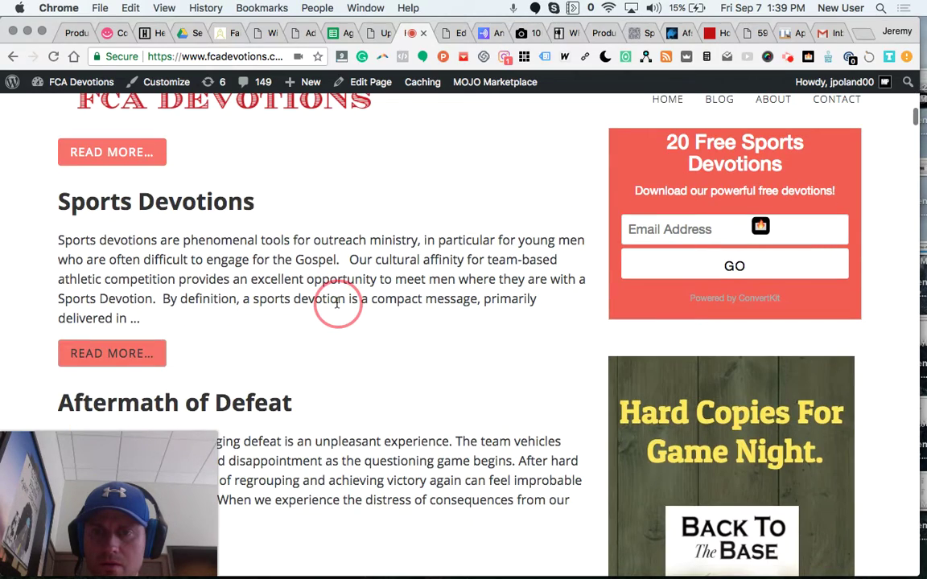
scroll(337, 301, "down", 1)
scroll(337, 302, "down", 2)
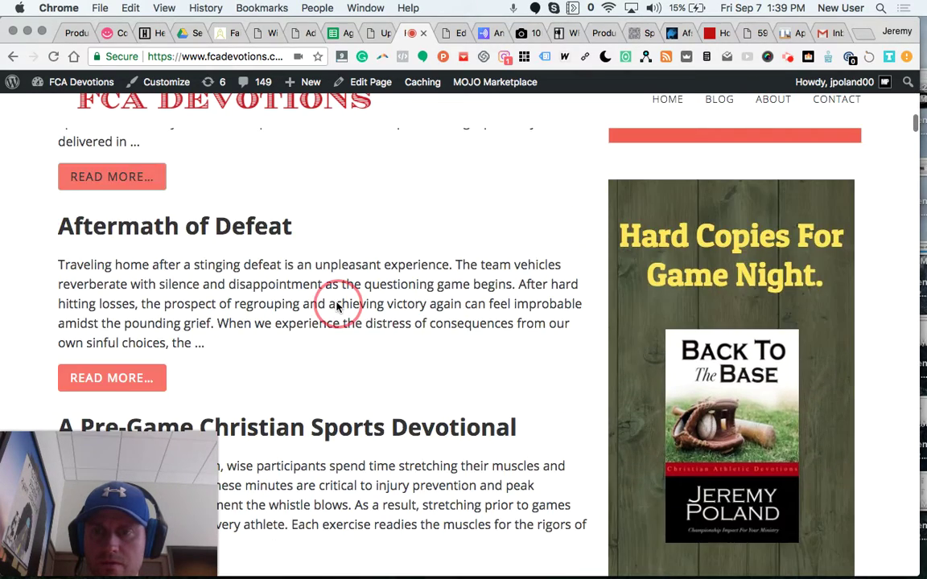
scroll(337, 303, "up", 3)
scroll(333, 301, "up", 1)
scroll(337, 304, "up", 2)
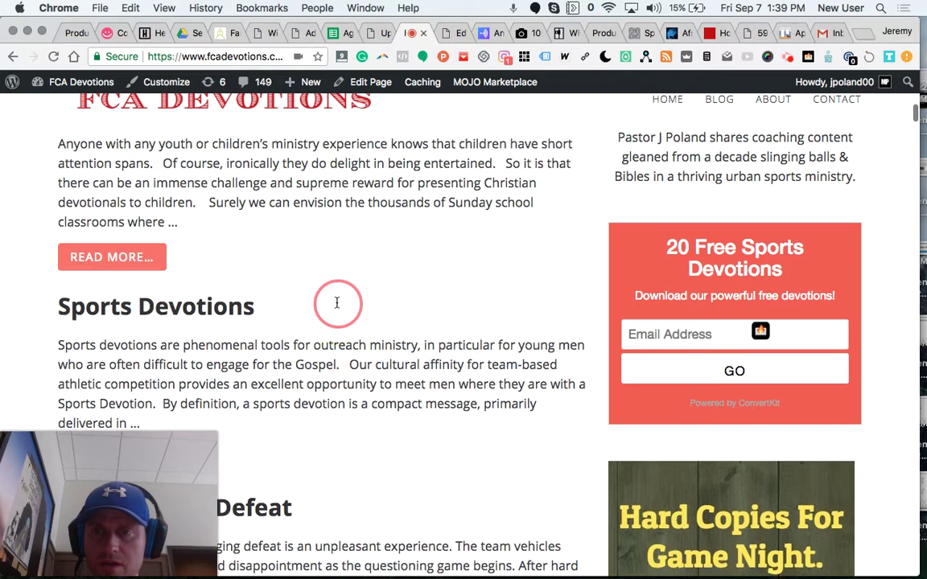
scroll(337, 306, "up", 1)
right_click(122, 307)
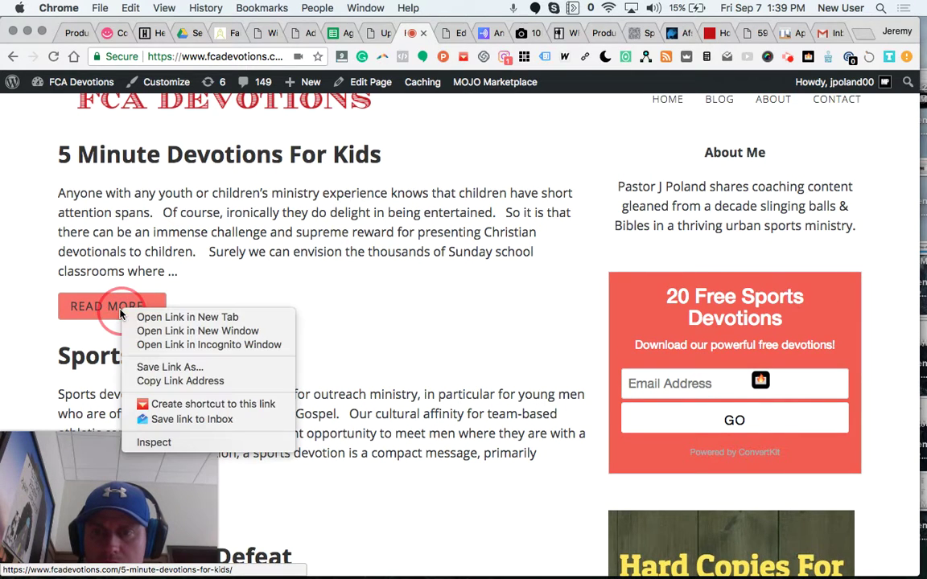
left_click(189, 390)
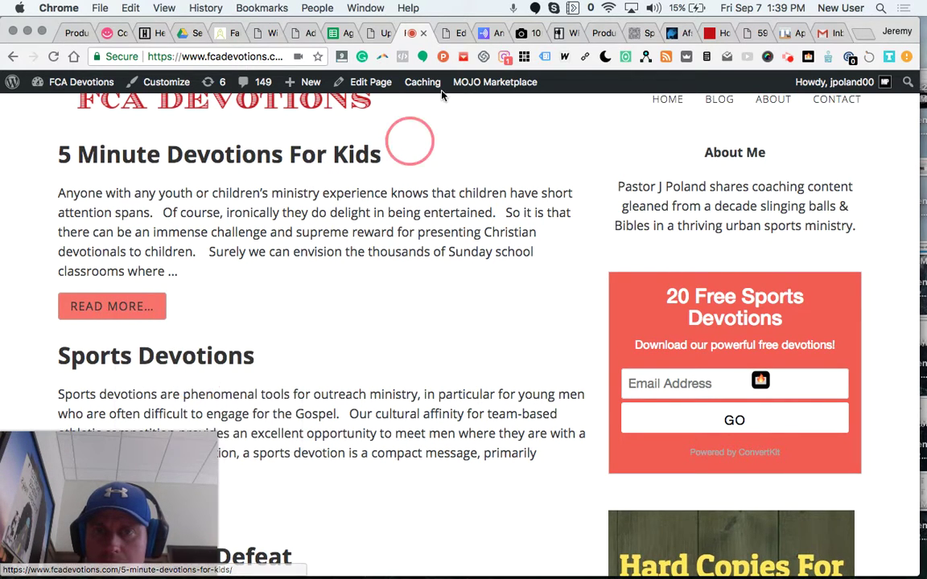
Replace the Football card's link with the 5 Minute Devotions For Kids post URL.
left_click(451, 33)
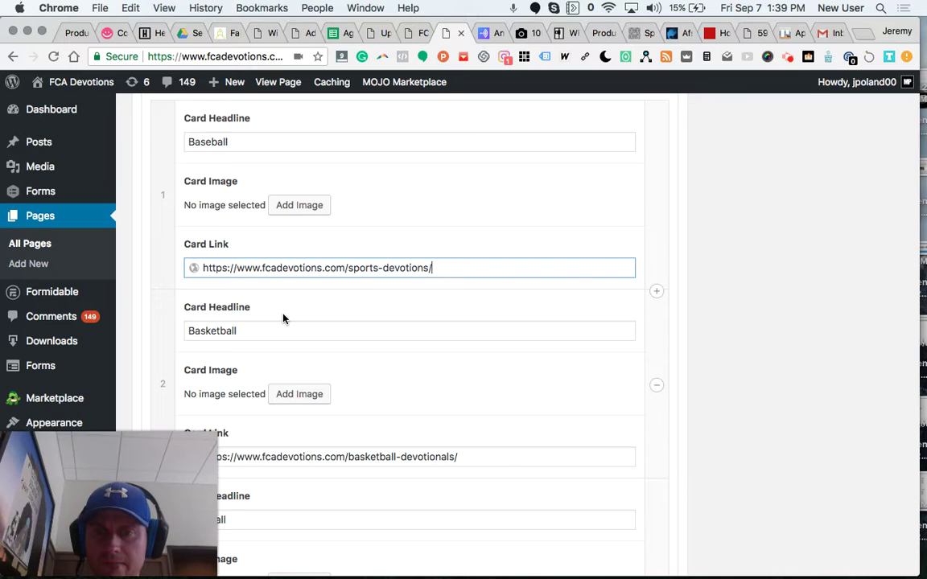
scroll(284, 316, "down", 3)
scroll(283, 314, "down", 2)
scroll(283, 312, "down", 1)
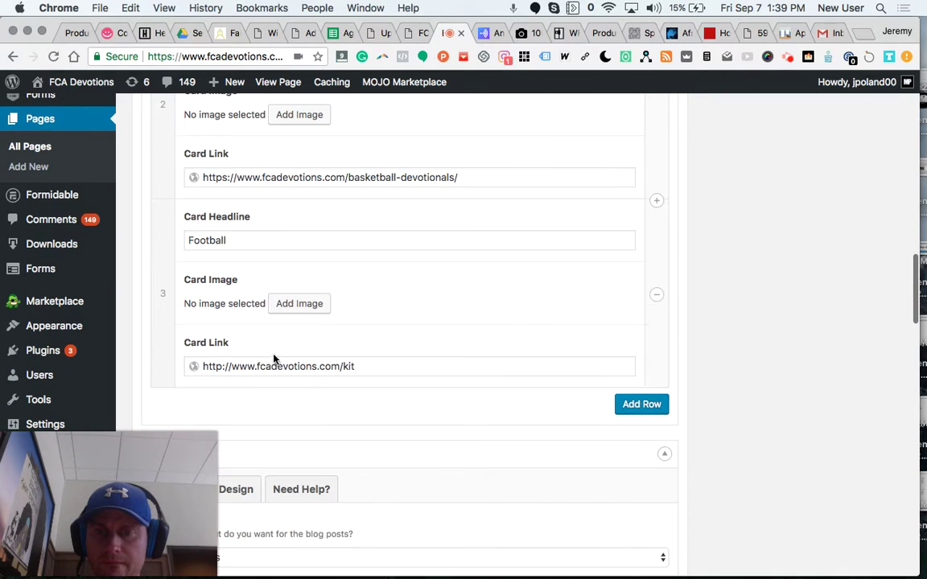
left_click(272, 367)
key("super+a")
key("super+v")
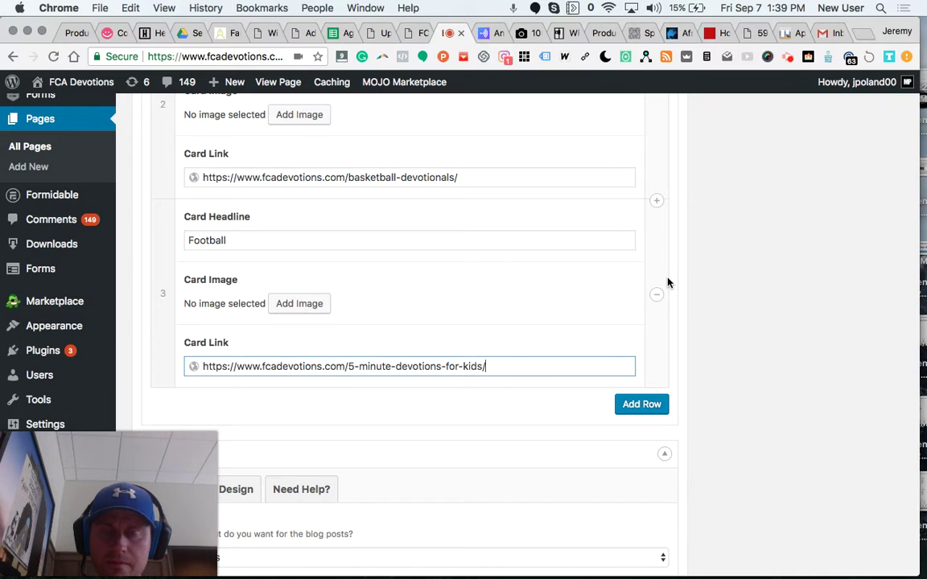
Save the Home page with Update.
scroll(667, 282, "up", 5)
scroll(667, 281, "up", 3)
scroll(667, 282, "up", 3)
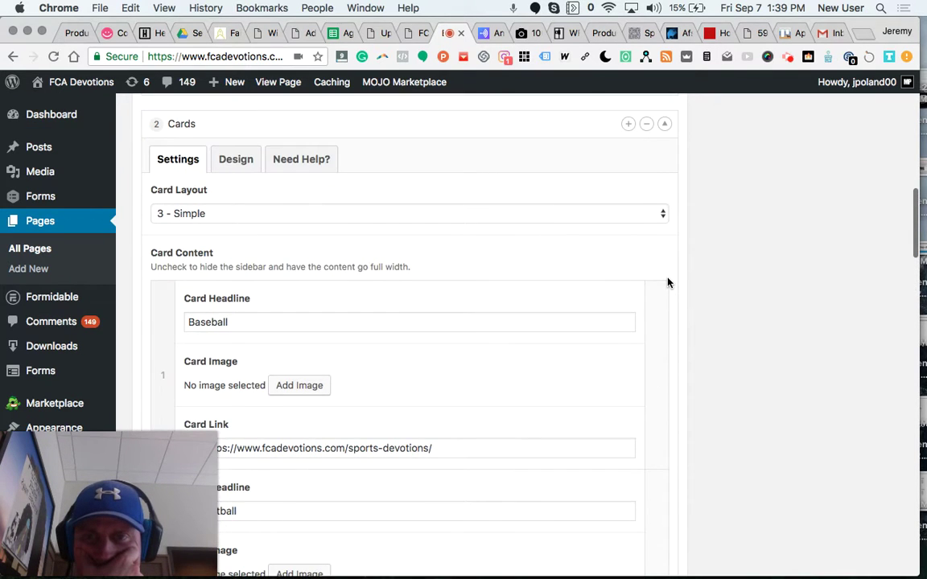
scroll(666, 281, "down", 2)
scroll(667, 282, "down", 6)
scroll(666, 282, "down", 2)
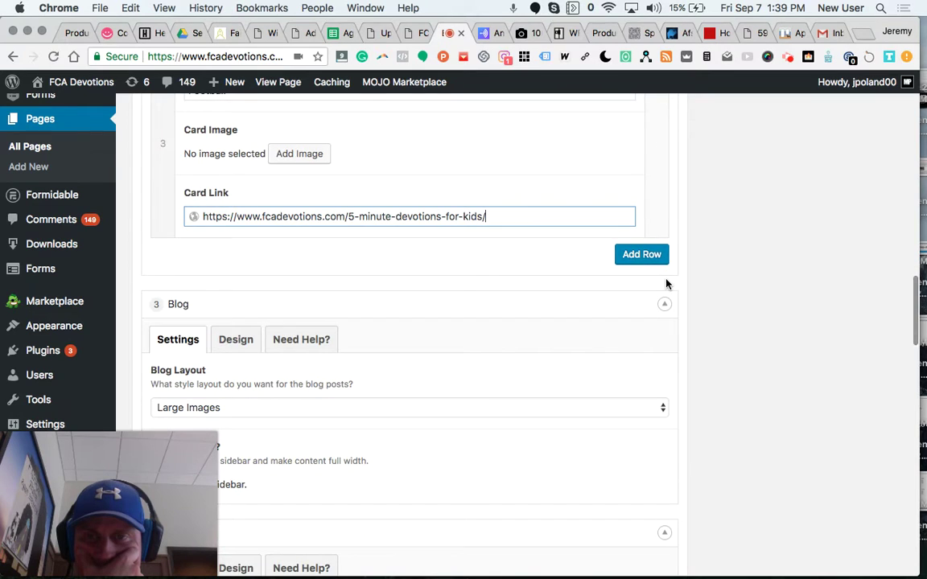
scroll(742, 326, "up", 5)
scroll(743, 327, "up", 5)
scroll(743, 327, "up", 1)
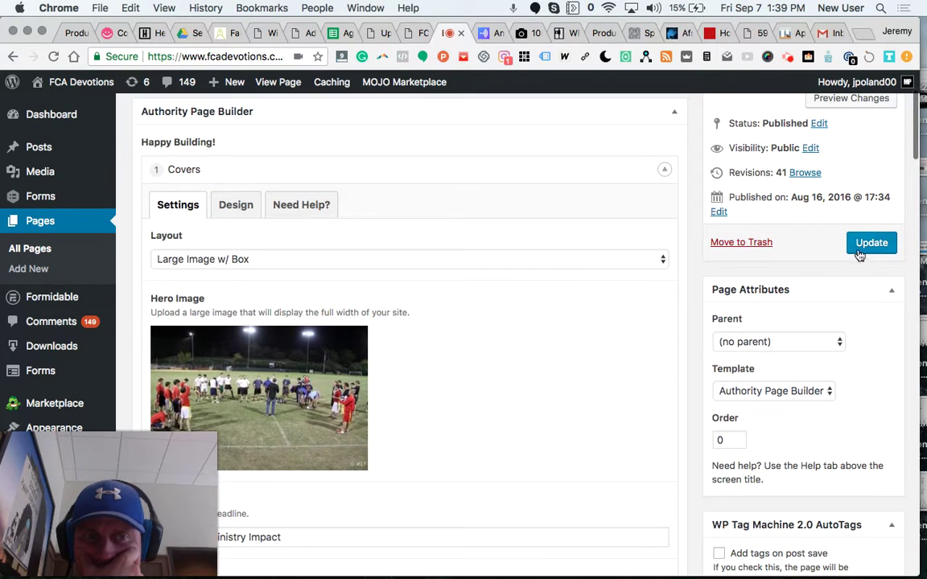
left_click(863, 251)
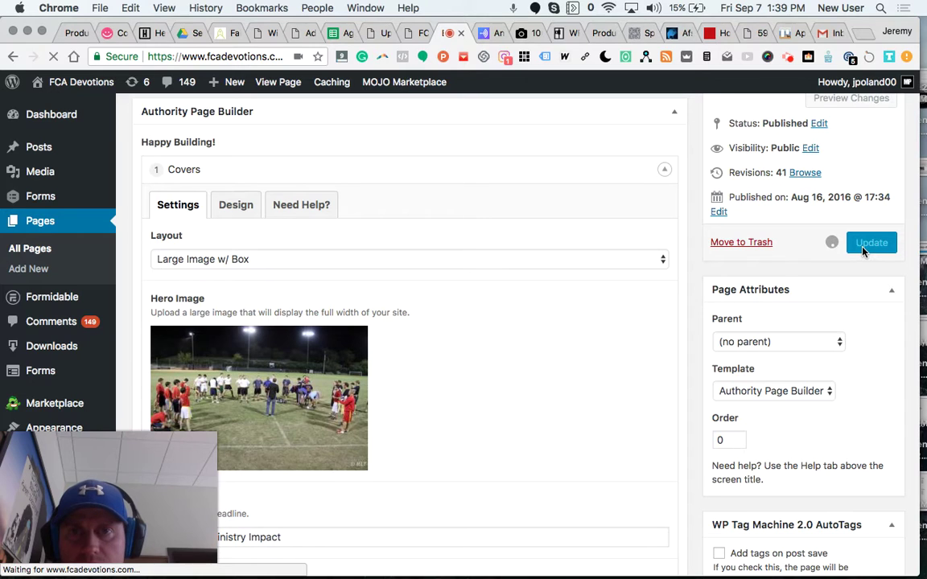
Reload the live FCA Devotions homepage and view the new Baseball, Basketball and Football cards.
left_click(378, 33)
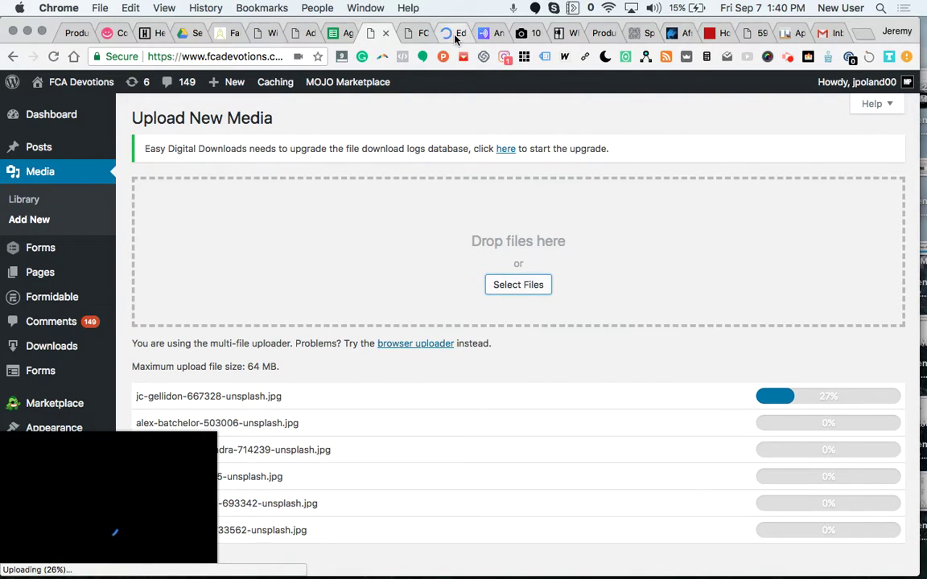
left_click(443, 34)
left_click(417, 36)
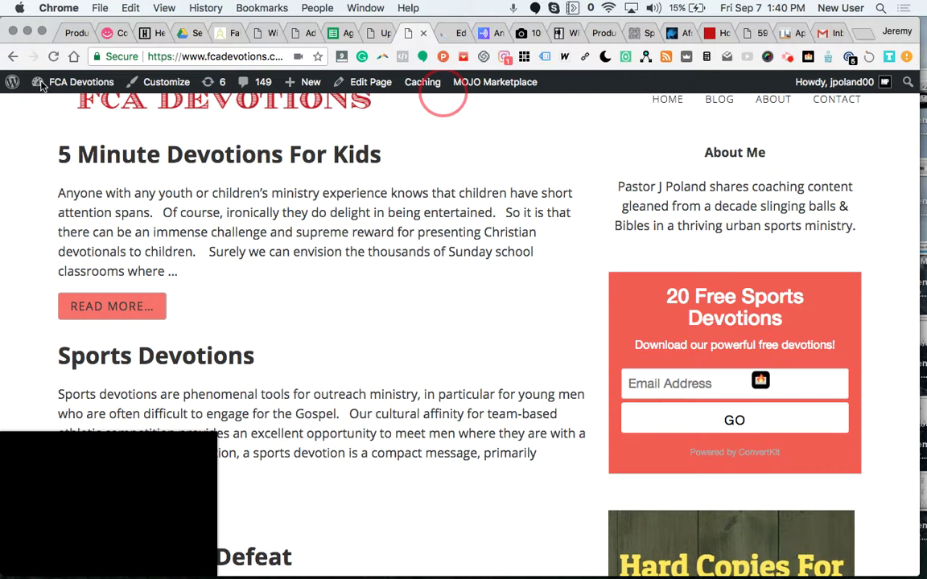
left_click(51, 57)
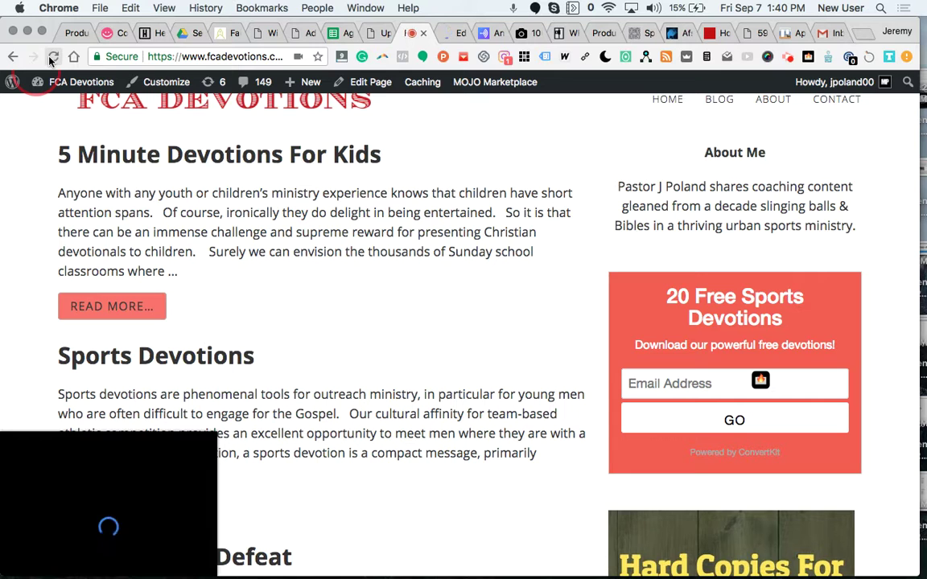
left_click(435, 293)
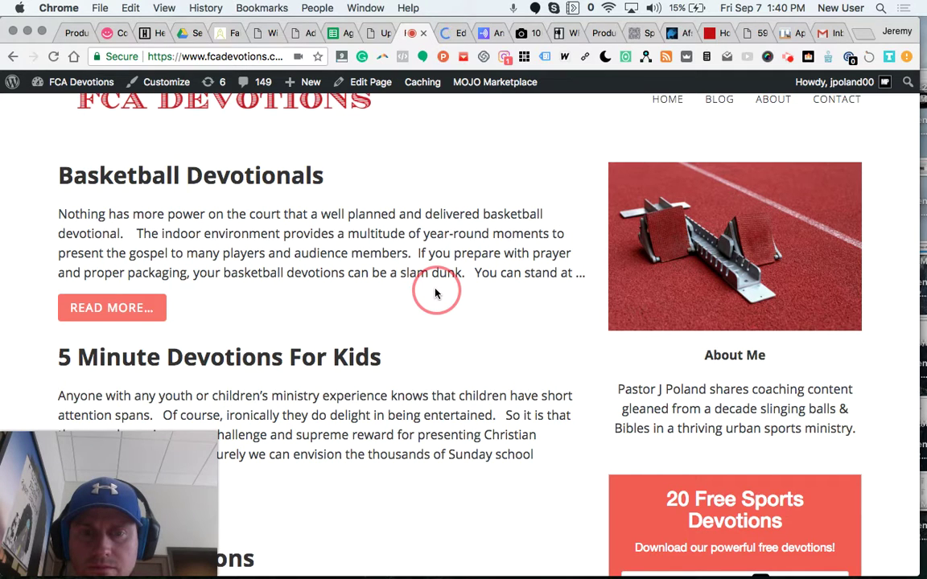
scroll(435, 294, "up", 4)
scroll(435, 294, "up", 5)
scroll(435, 294, "up", 2)
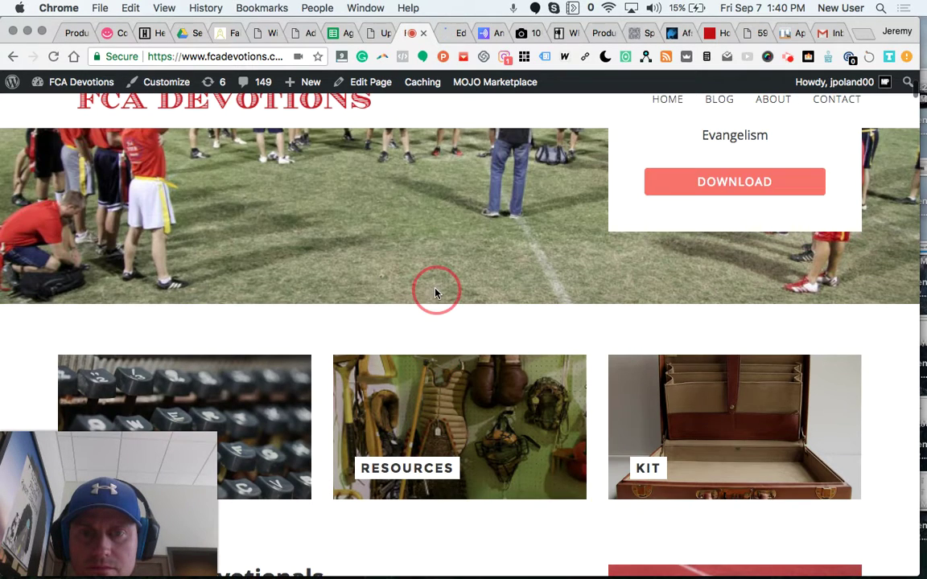
scroll(435, 294, "down", 3)
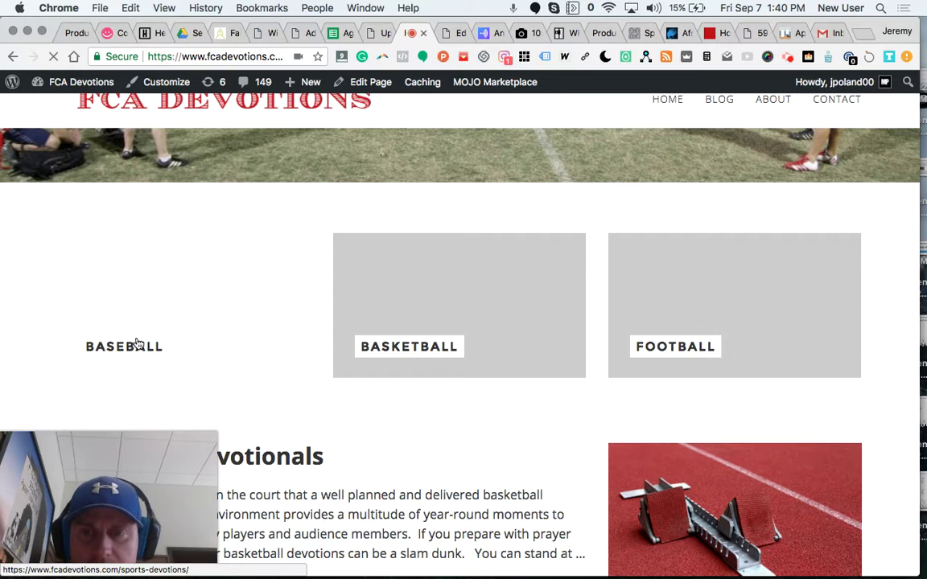
Check the photo uploads, then review the Home page's Baseball, Basketball and Football card entries.
left_click(378, 33)
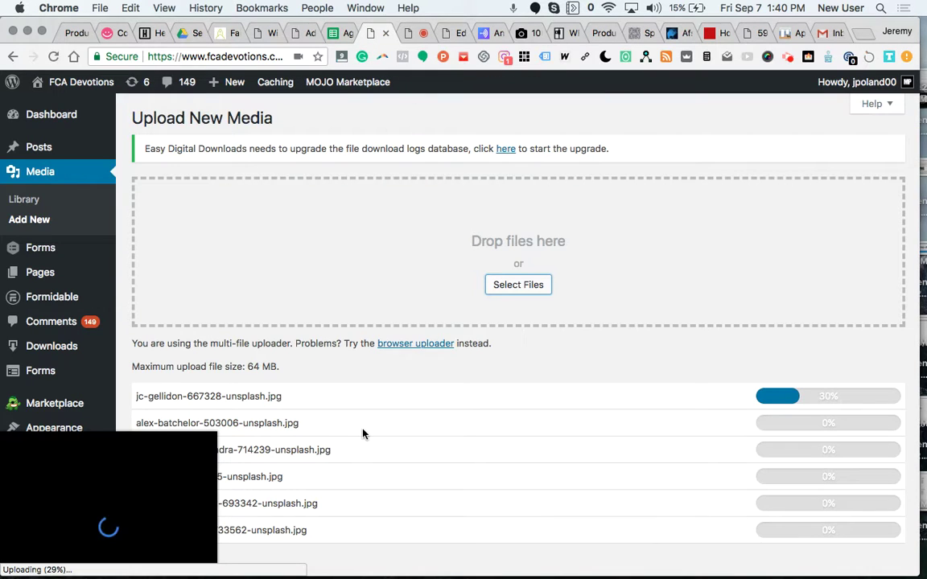
scroll(321, 427, "down", 3)
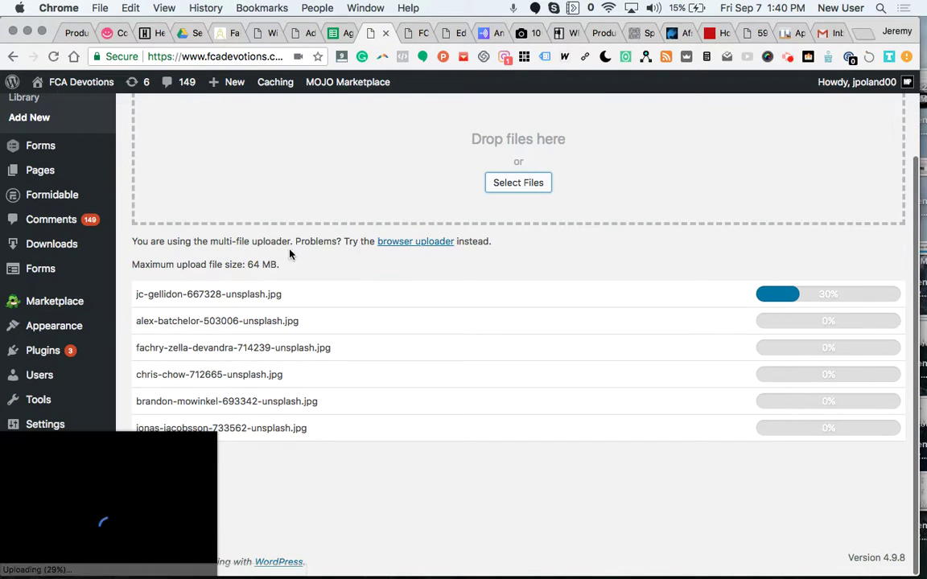
left_click(455, 33)
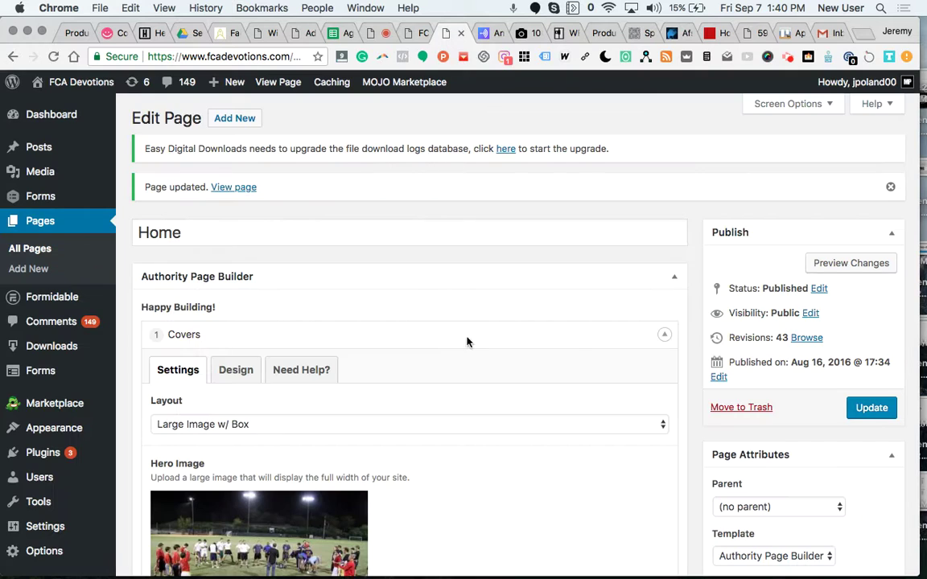
scroll(473, 367, "down", 2)
scroll(473, 366, "down", 2)
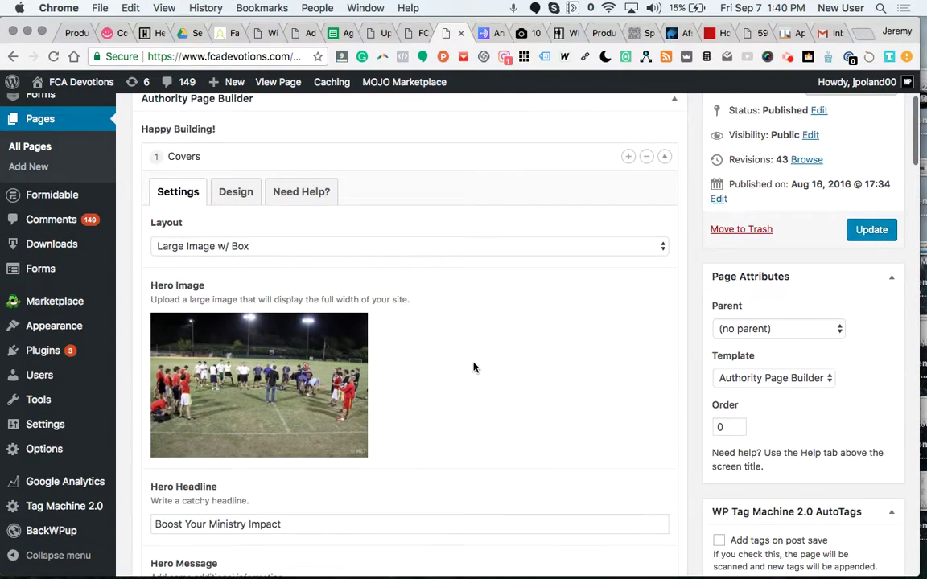
scroll(473, 367, "down", 2)
scroll(474, 368, "down", 3)
scroll(474, 366, "down", 3)
scroll(473, 366, "down", 2)
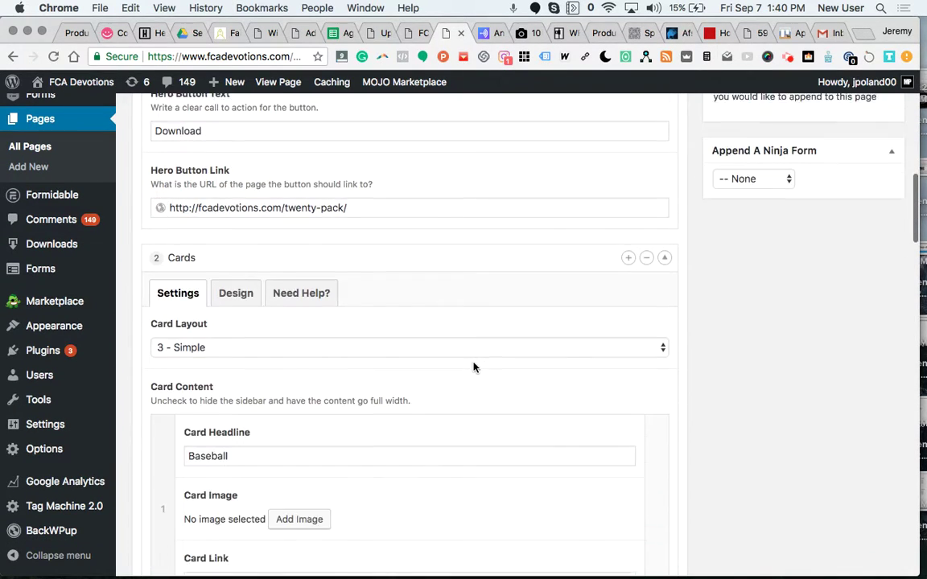
scroll(474, 366, "down", 1)
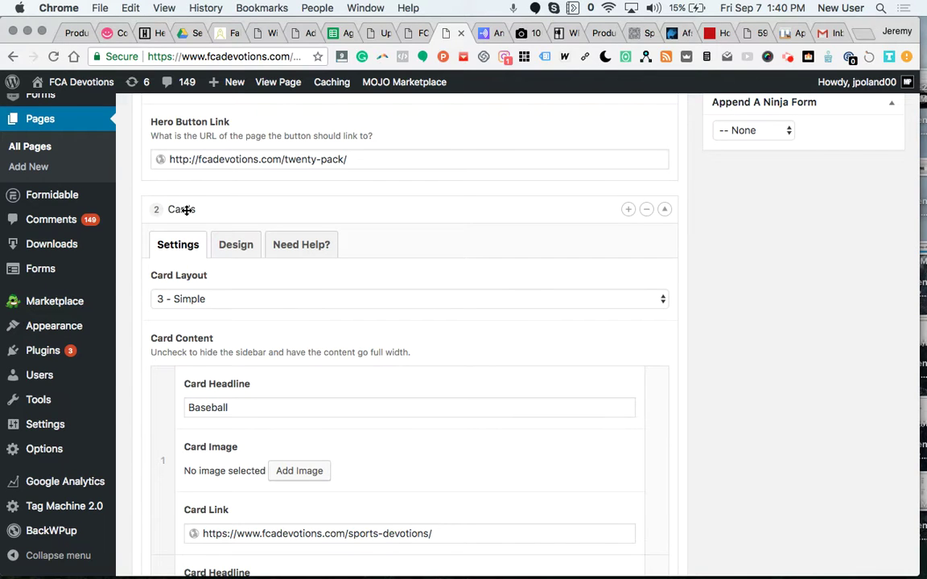
scroll(325, 344, "down", 1)
scroll(324, 343, "down", 2)
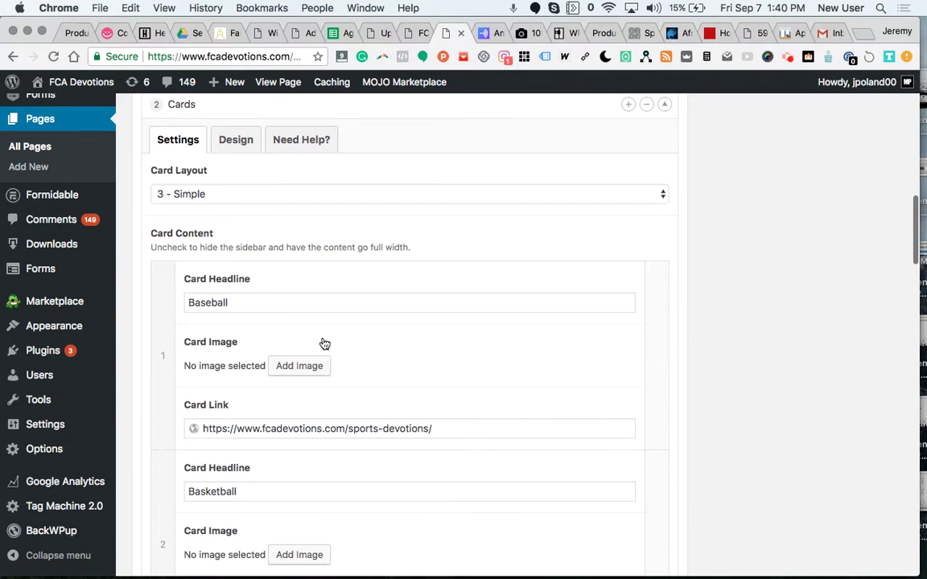
scroll(167, 352, "down", 4)
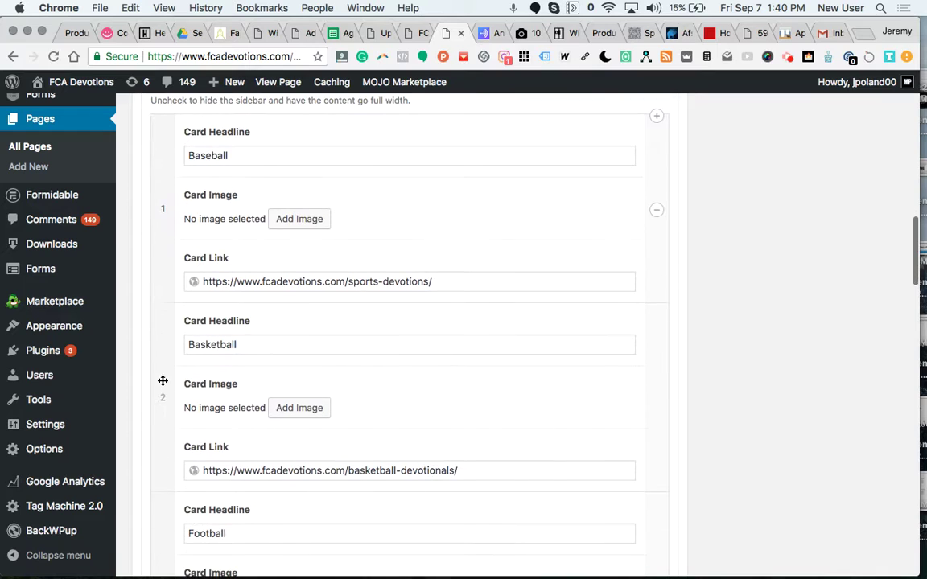
scroll(163, 396, "down", 4)
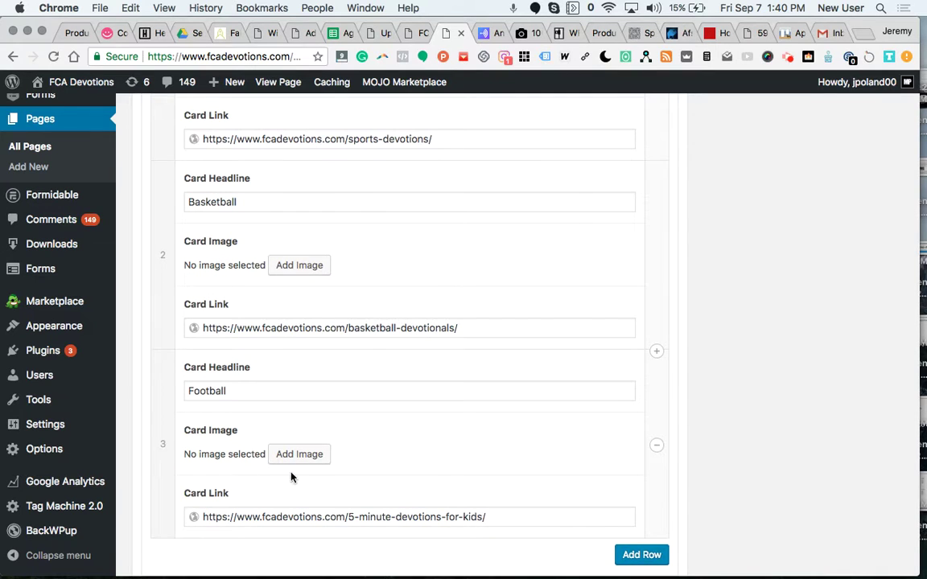
scroll(300, 265, "up", 2)
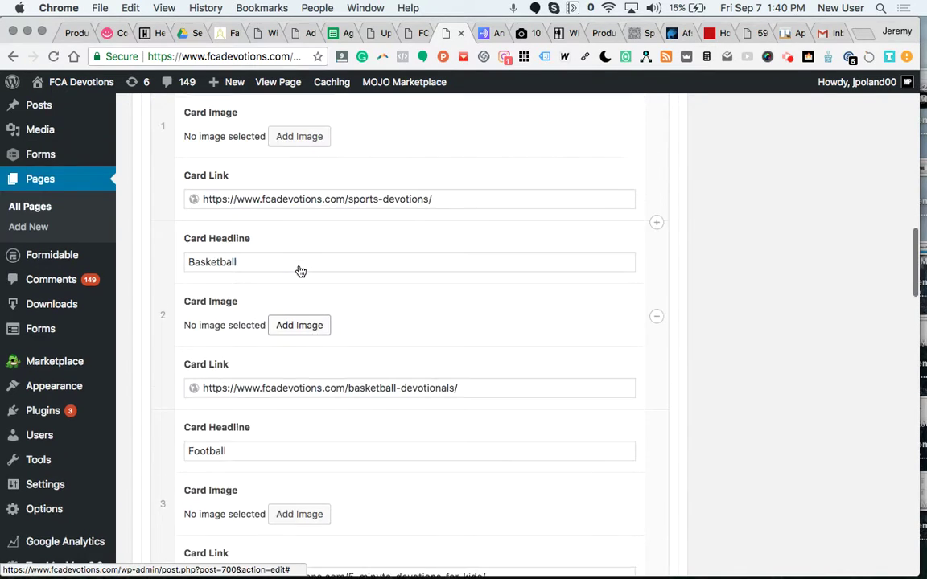
scroll(300, 267, "up", 2)
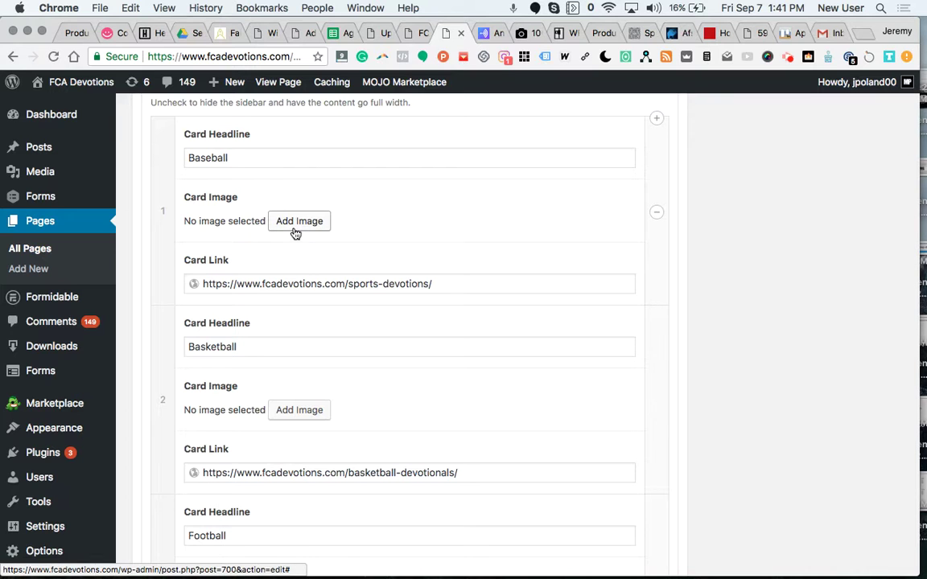
scroll(615, 318, "up", 3)
scroll(614, 319, "up", 3)
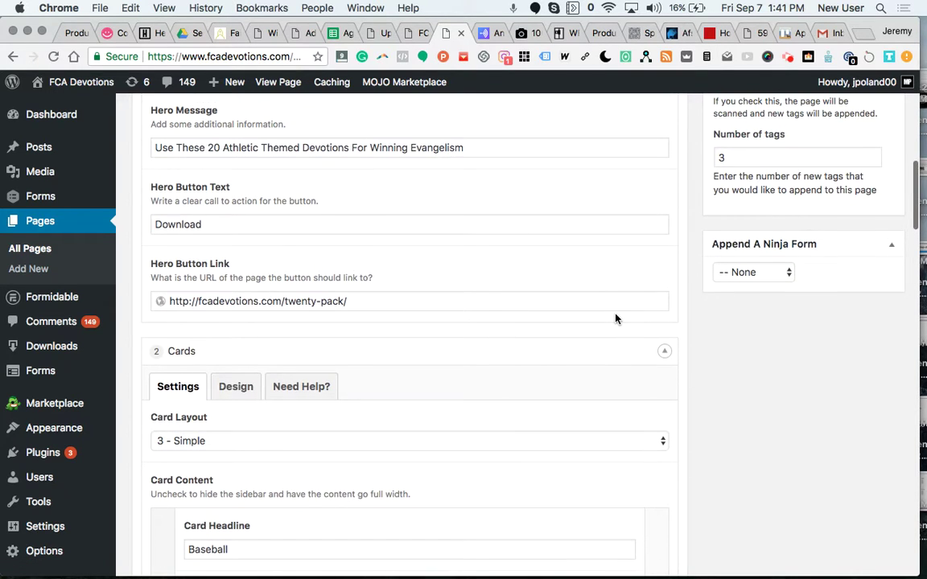